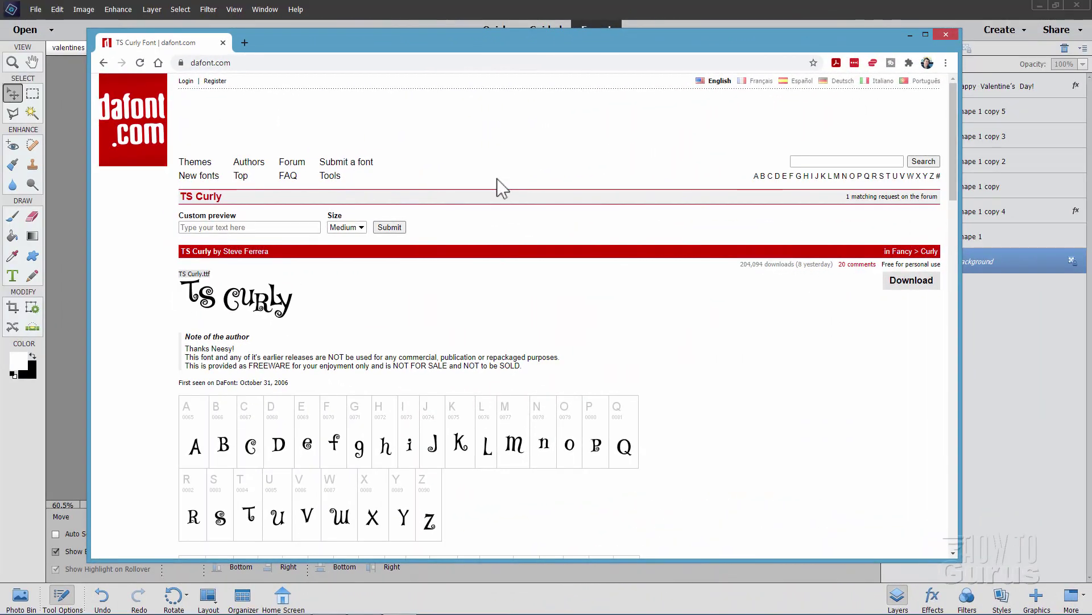
Go from the TS Curly font page to the DaFont home page and highlight the Windows install instruction.
{"action": "left_click", "coordinate": [366, 62]}
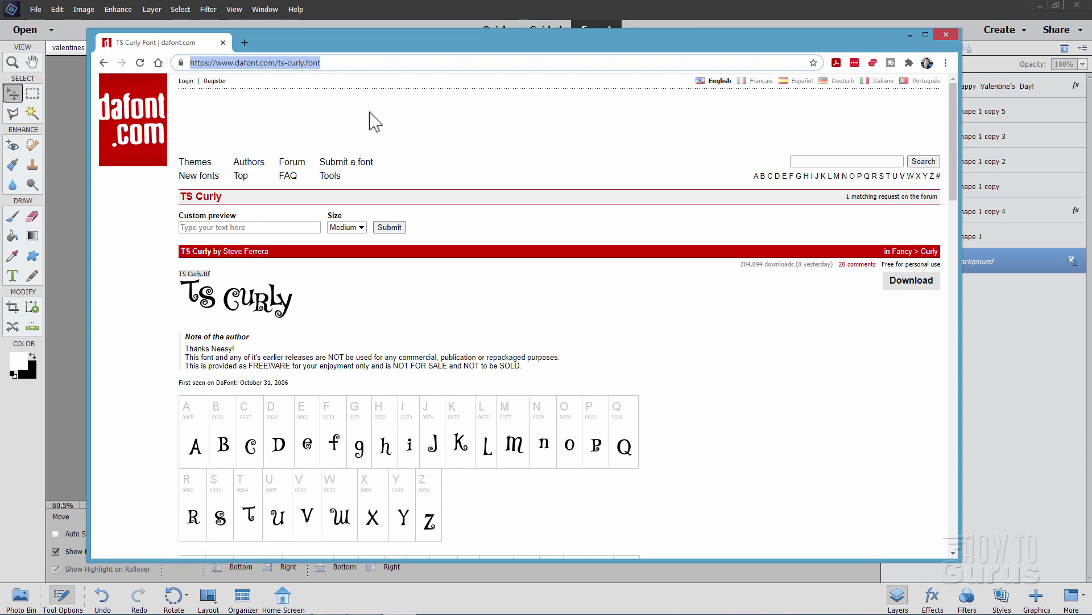
{"action": "left_click", "coordinate": [147, 118]}
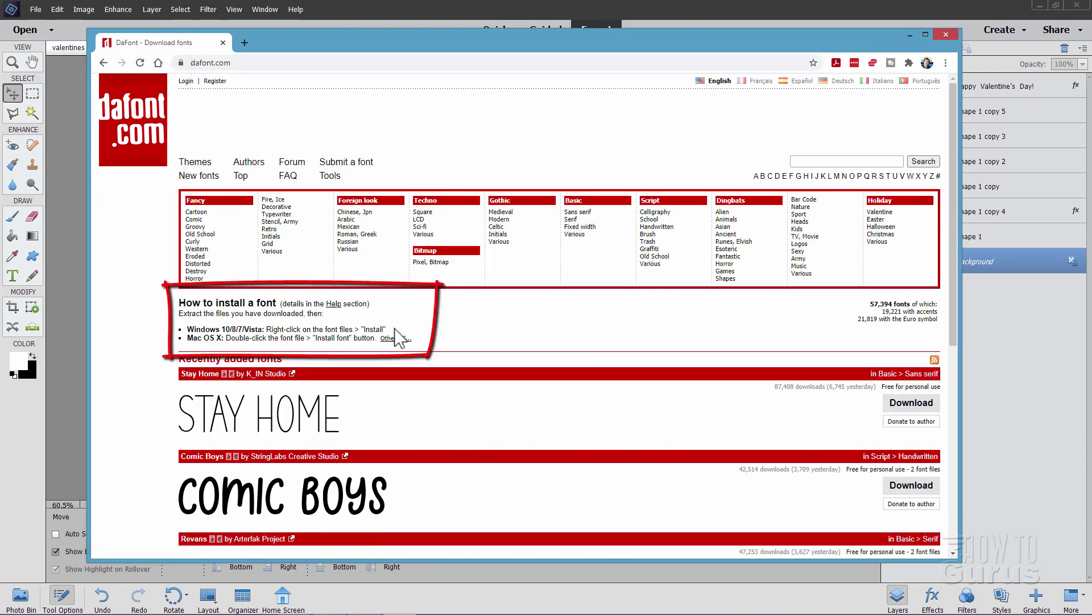
{"action": "left_click_drag", "start_coordinate": [387, 330], "coordinate": [185, 332]}
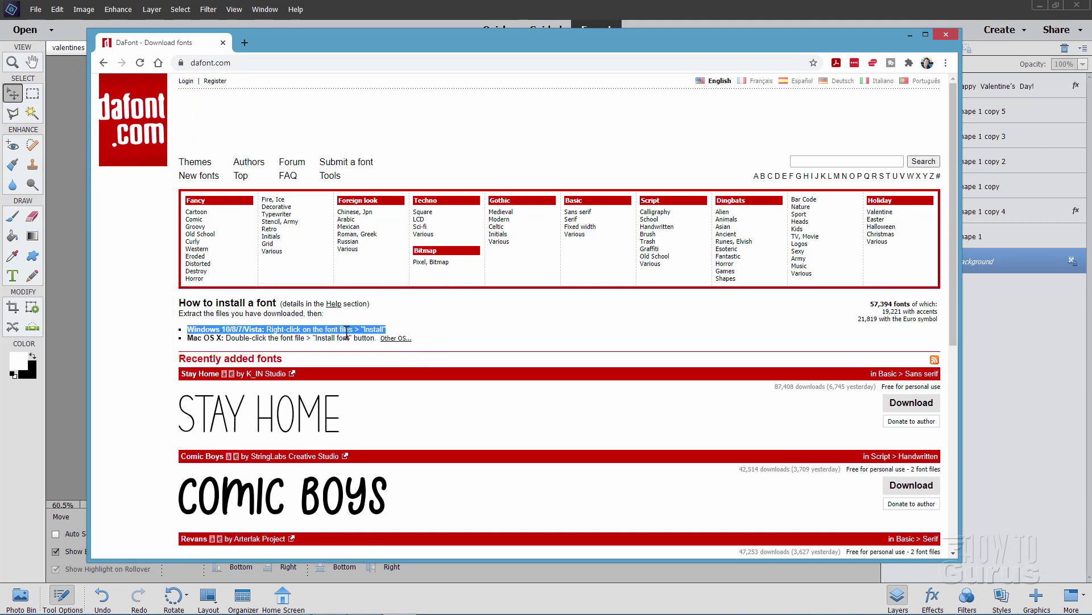
Minimize Chrome to bring back the valentines 2021.psd card.
{"action": "left_click", "coordinate": [909, 36]}
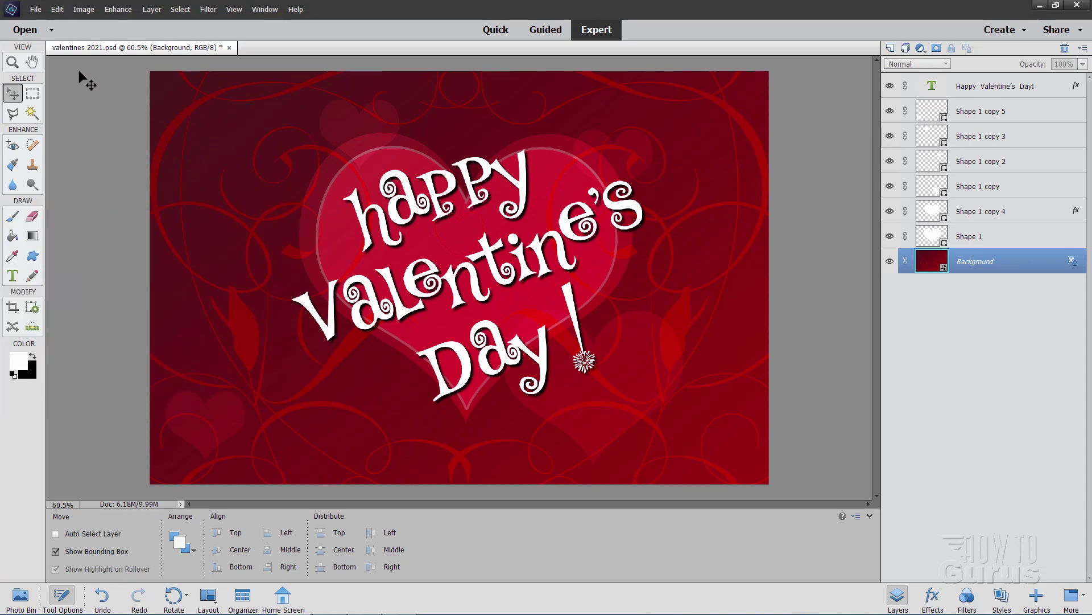
Create a new blank file of 6 × 4 inches at 300 pixels/inch.
{"action": "left_click", "coordinate": [35, 8]}
{"action": "mouse_move", "coordinate": [46, 22]}
{"action": "left_click", "coordinate": [181, 23]}
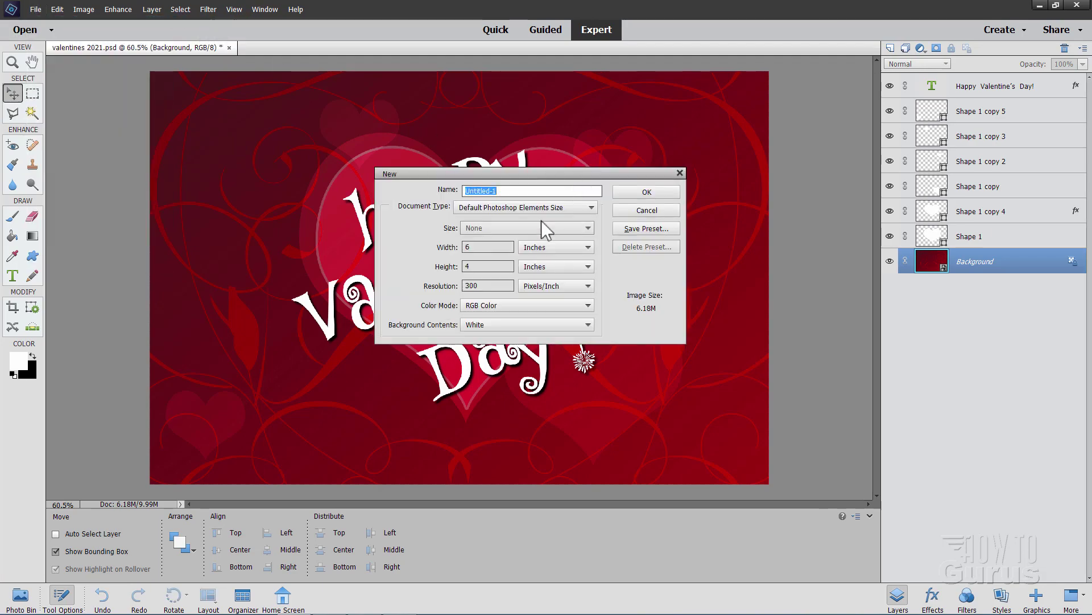
{"action": "double_click", "coordinate": [487, 248]}
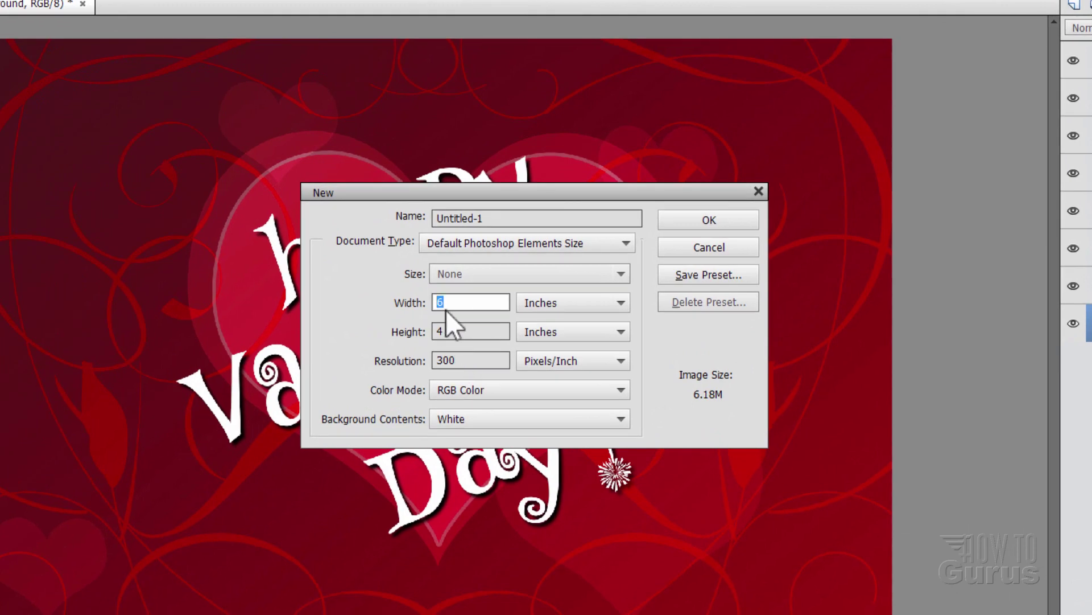
{"action": "double_click", "coordinate": [464, 327]}
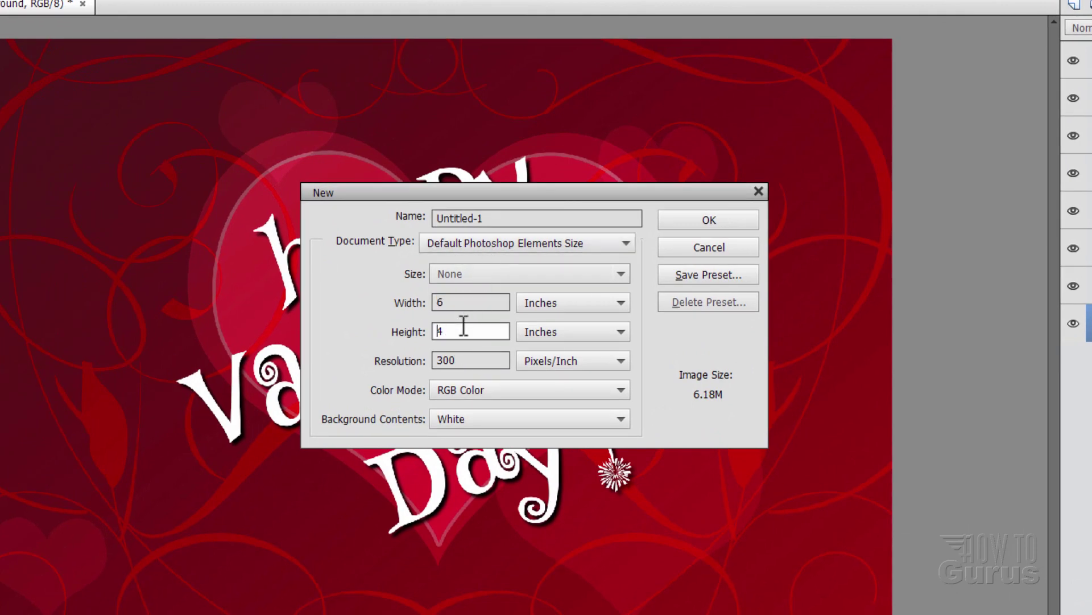
{"action": "left_click", "coordinate": [481, 360]}
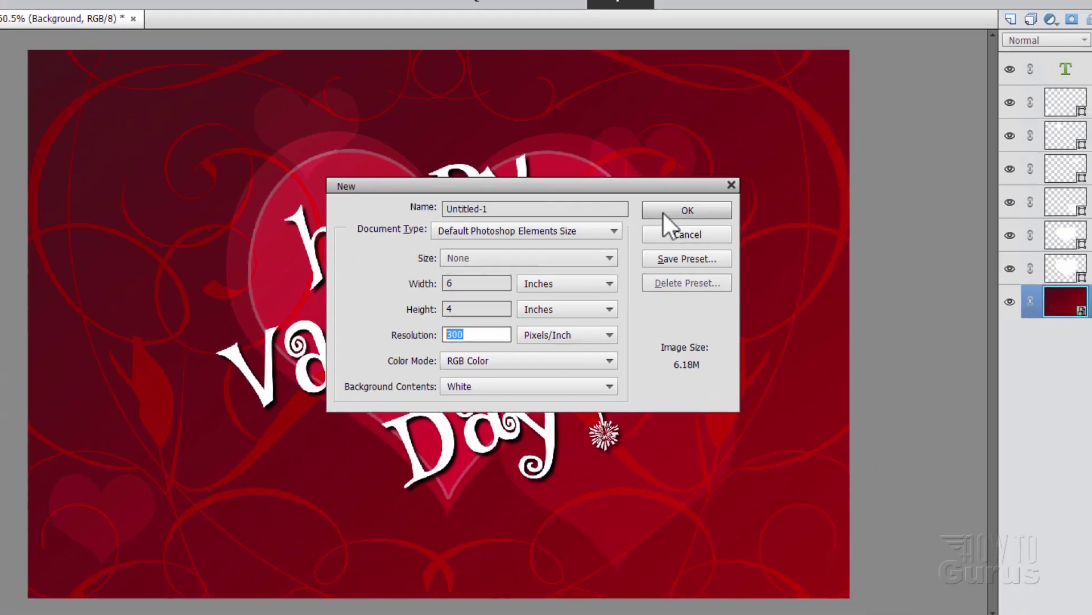
{"action": "left_click", "coordinate": [709, 220]}
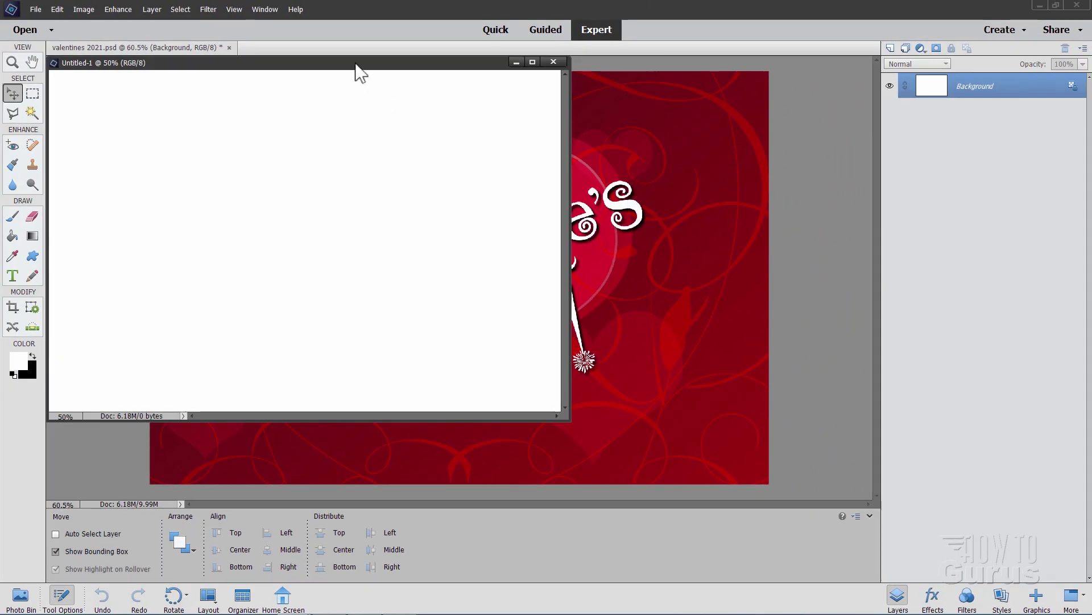
Dock Untitled-1 as a tab, fit it to the screen, and return to the Move tool.
{"action": "left_click_drag", "start_coordinate": [365, 66], "coordinate": [444, 48]}
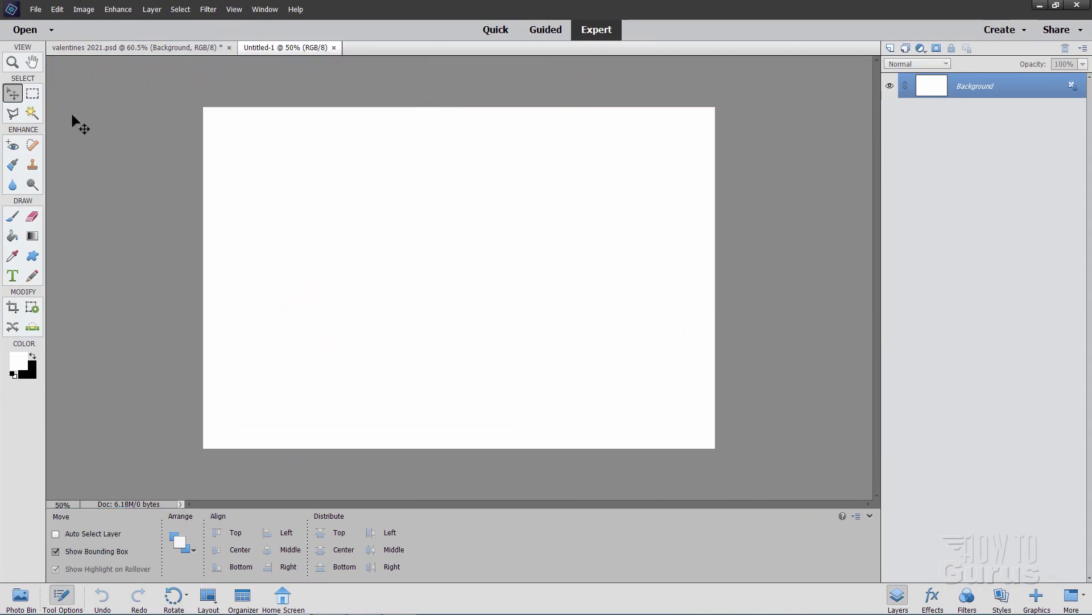
{"action": "left_click", "coordinate": [12, 62]}
{"action": "left_click", "coordinate": [304, 531]}
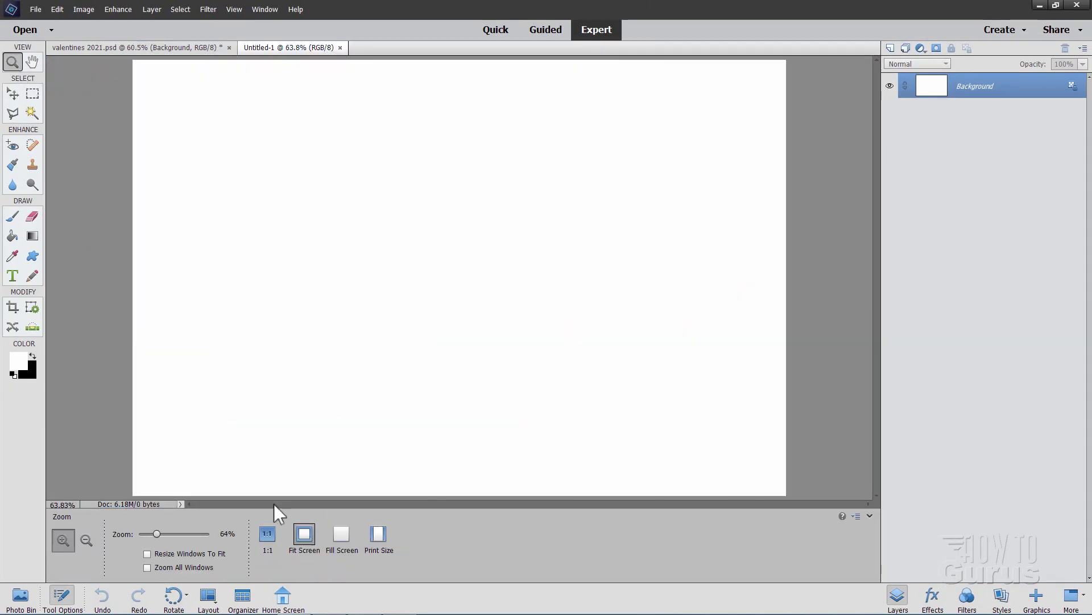
{"action": "left_click", "coordinate": [12, 96]}
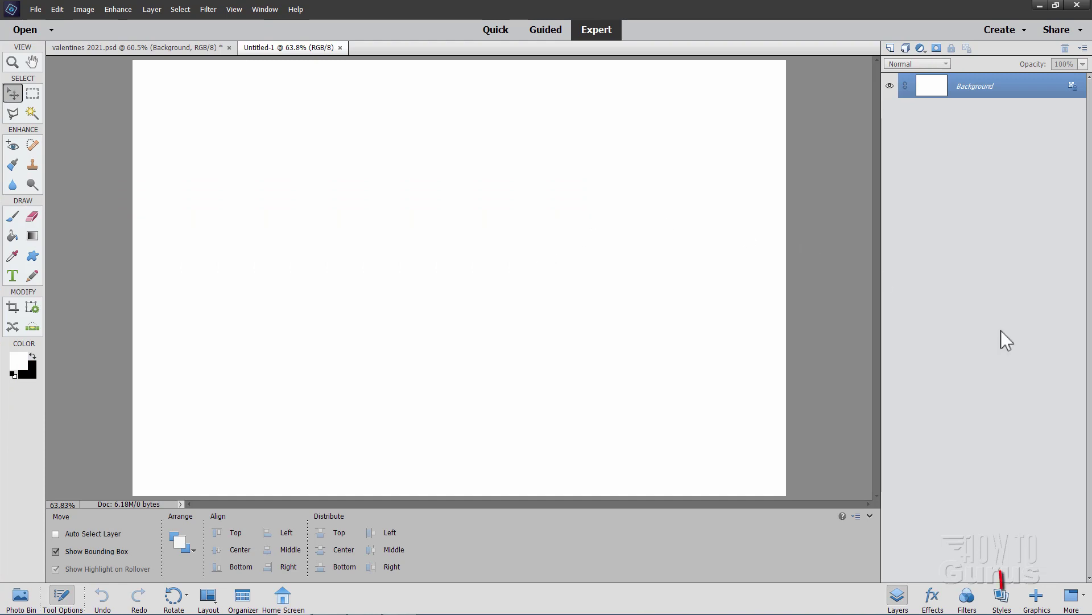
Apply the Flourish Heart background from the Graphics Backgrounds category to Untitled-1.
{"action": "left_click", "coordinate": [1036, 598]}
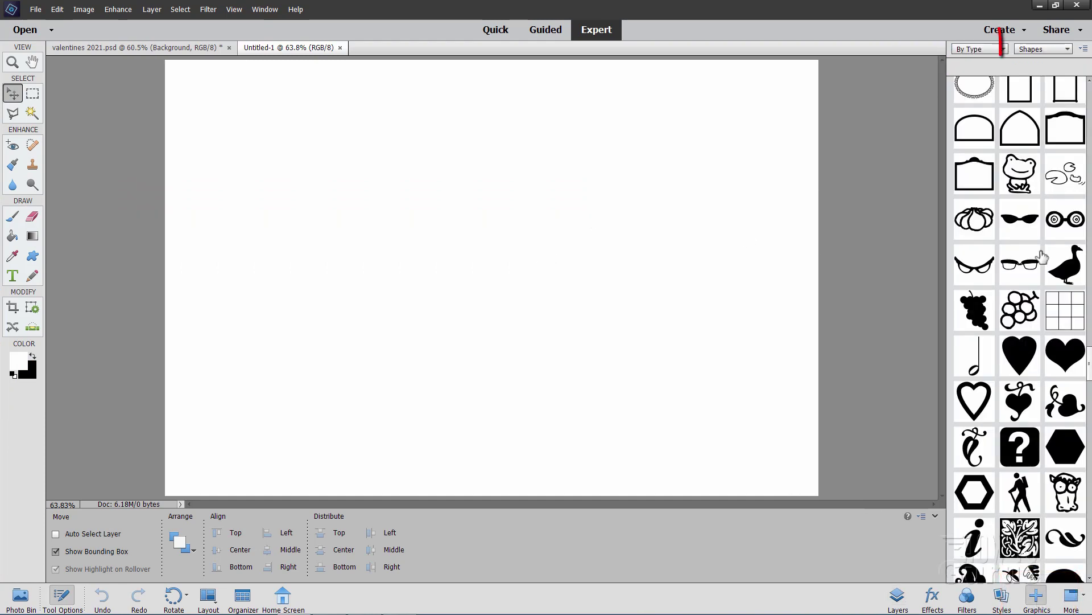
{"action": "left_click", "coordinate": [1050, 49]}
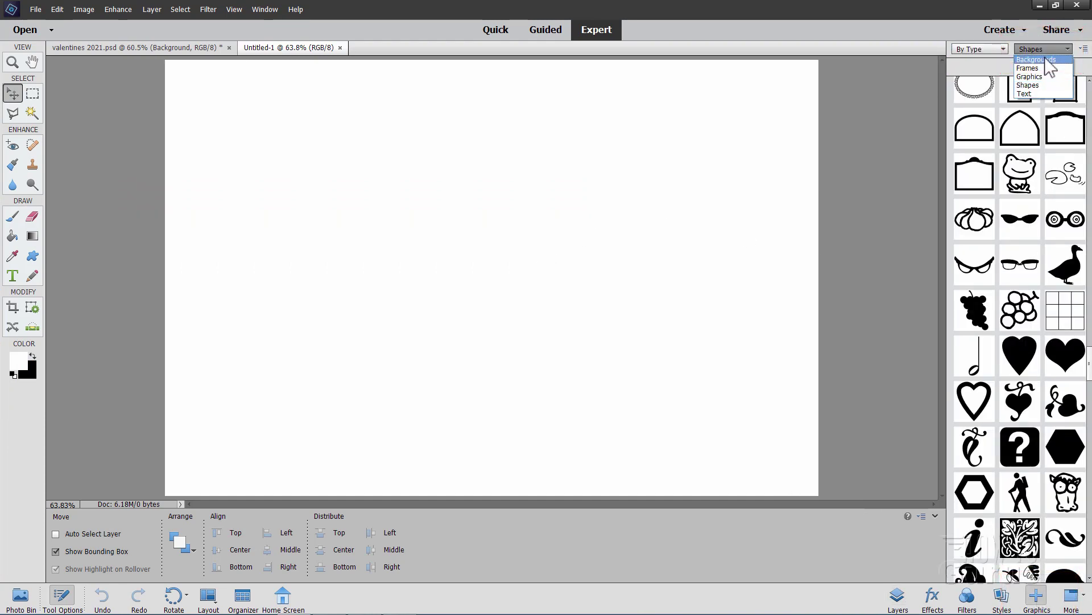
{"action": "left_click", "coordinate": [1040, 59]}
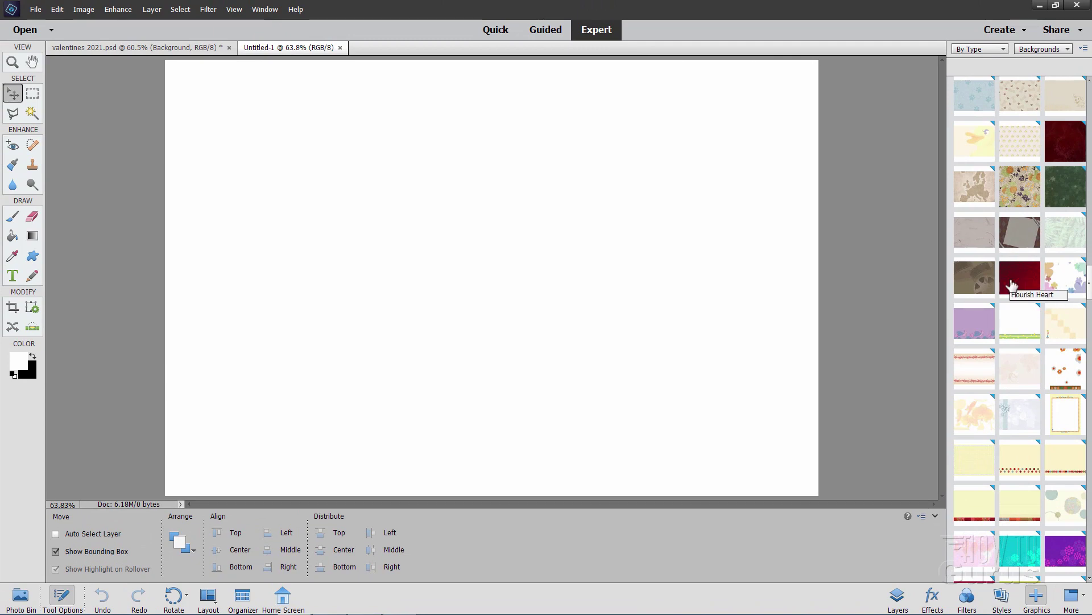
{"action": "double_click", "coordinate": [1016, 287]}
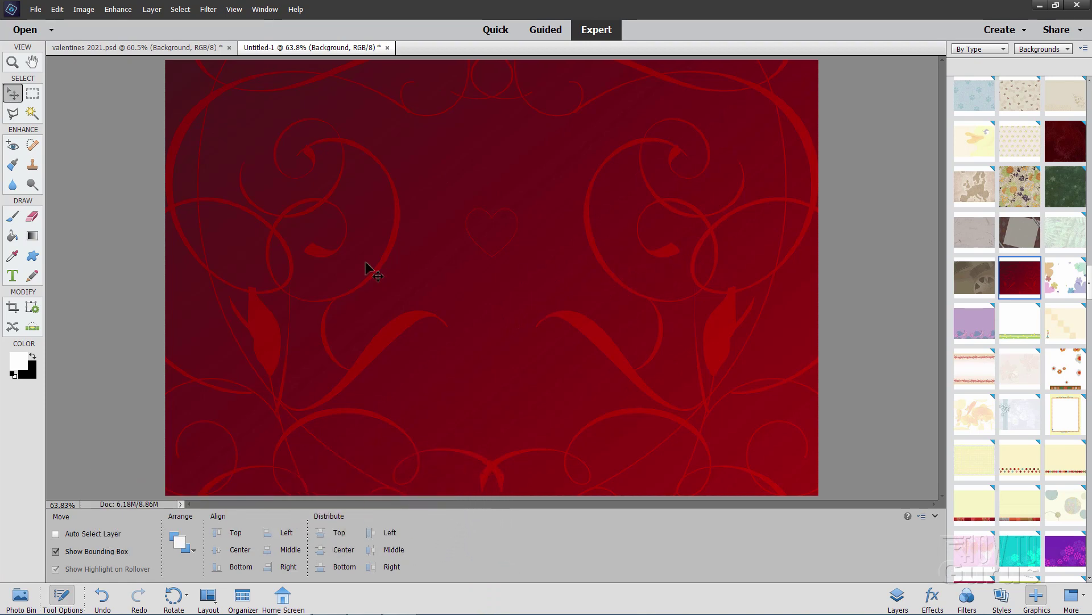
Make white the foreground colour and add a white heart from Graphics Shapes as Shape 1.
{"action": "left_click", "coordinate": [13, 374]}
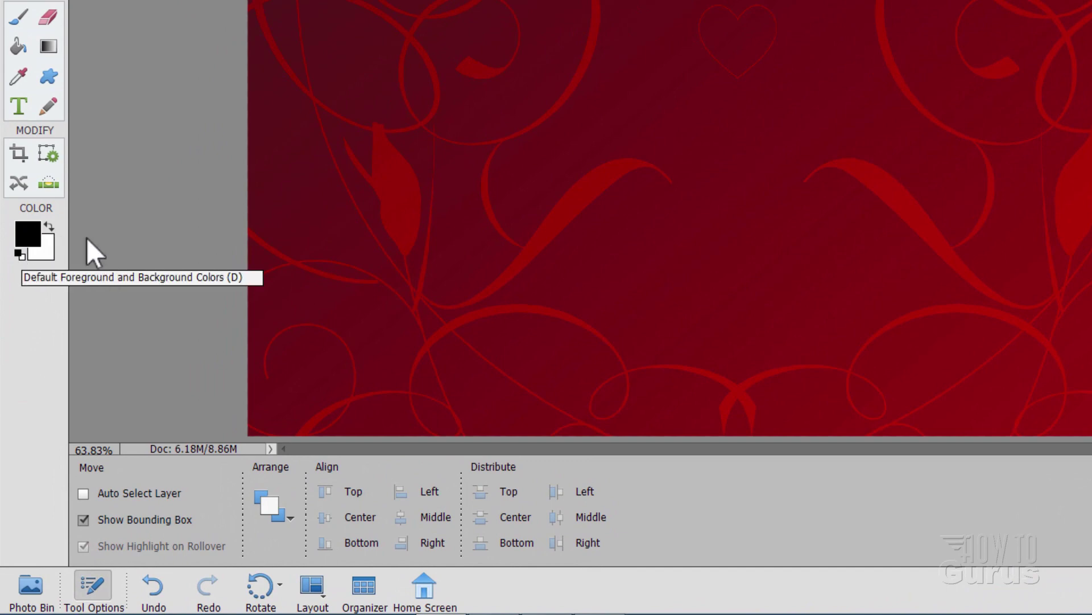
{"action": "left_click", "coordinate": [50, 226]}
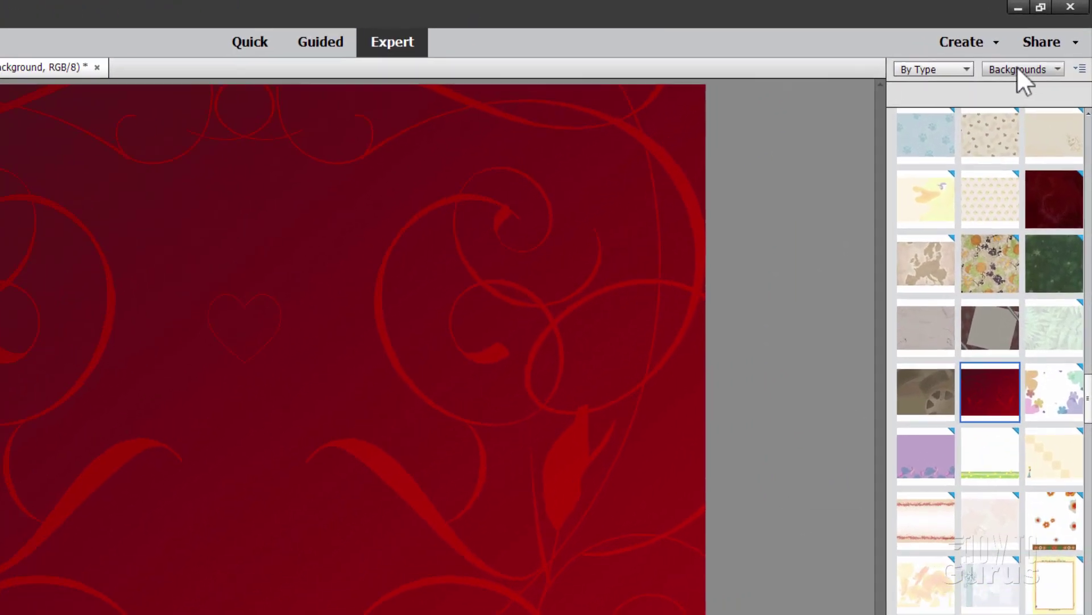
{"action": "left_click", "coordinate": [1044, 49]}
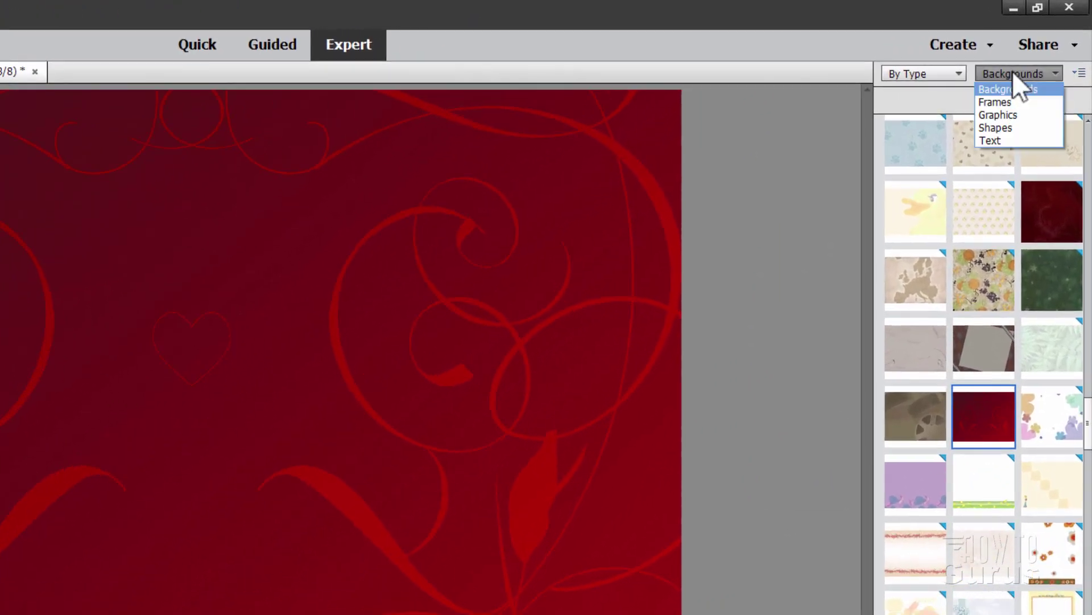
{"action": "left_click", "coordinate": [1004, 128]}
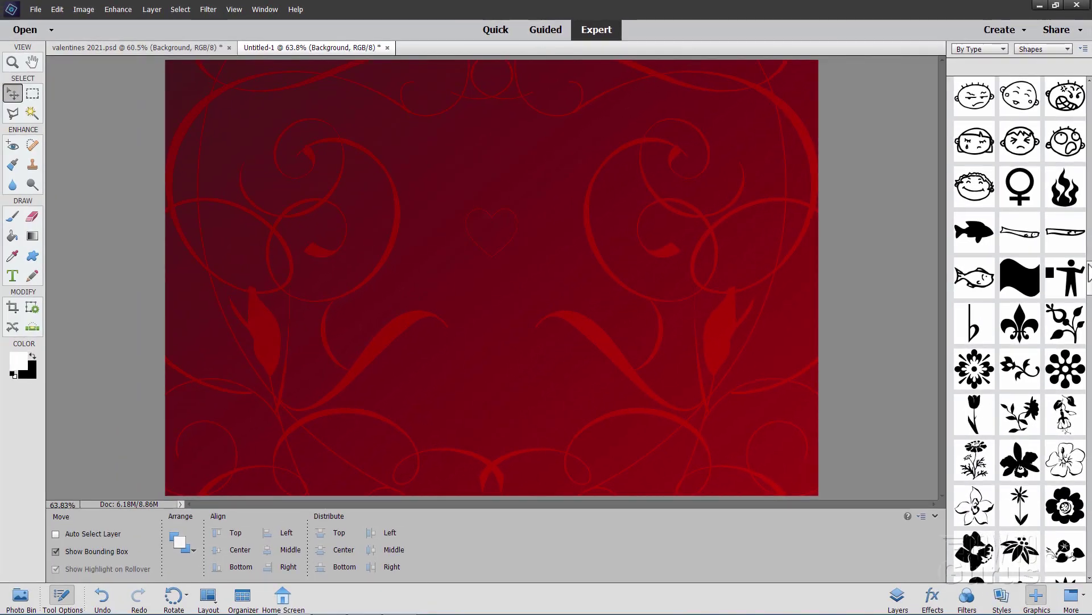
{"action": "scroll", "coordinate": [1073, 193], "scroll_direction": "up", "scroll_amount": 15}
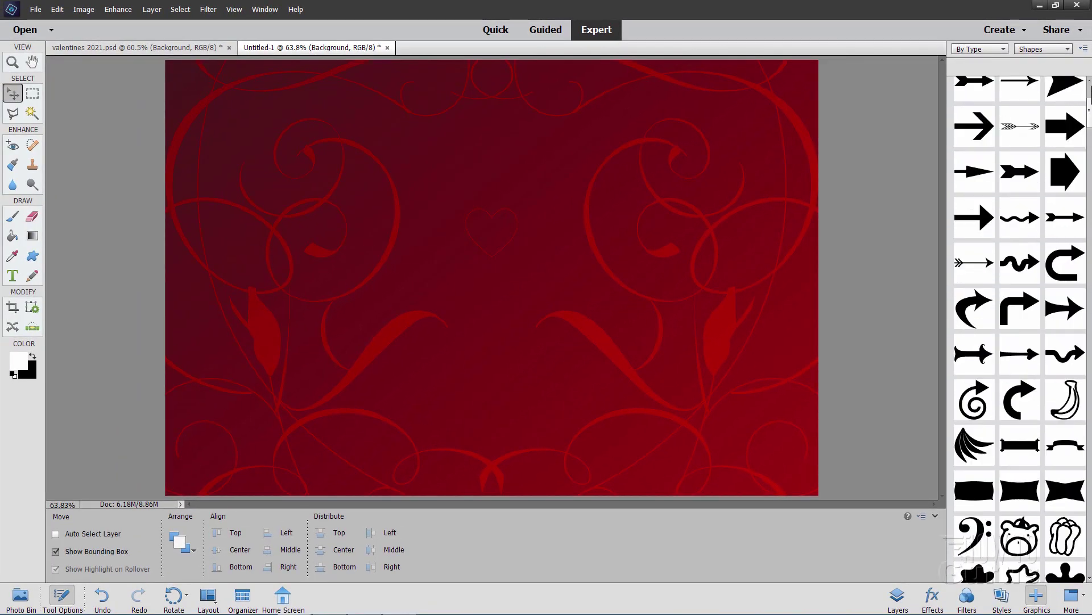
{"action": "left_click_drag", "start_coordinate": [1089, 80], "coordinate": [1086, 350]}
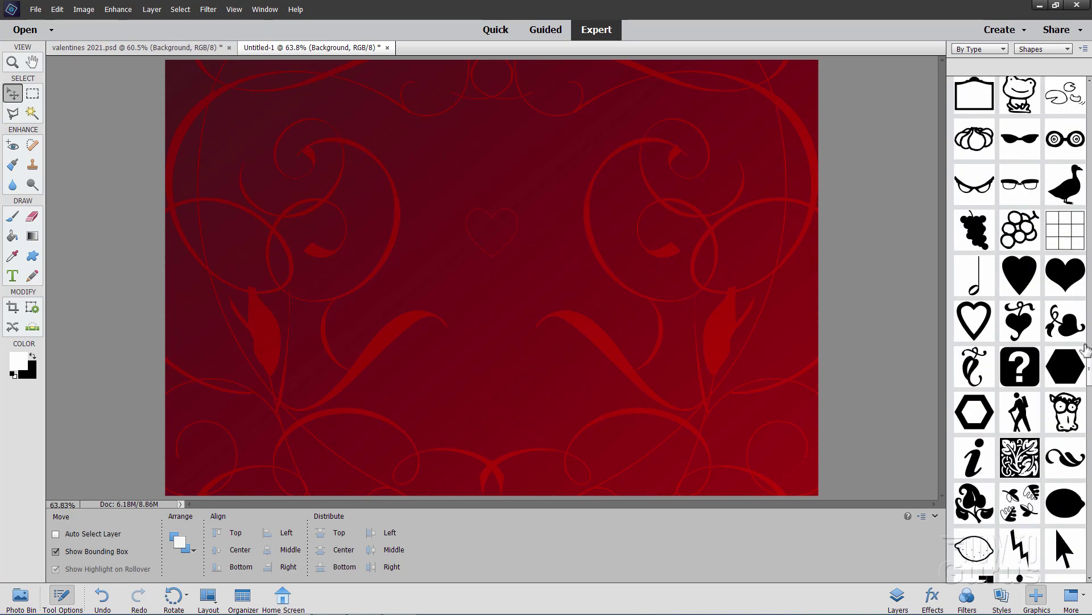
{"action": "double_click", "coordinate": [1064, 279]}
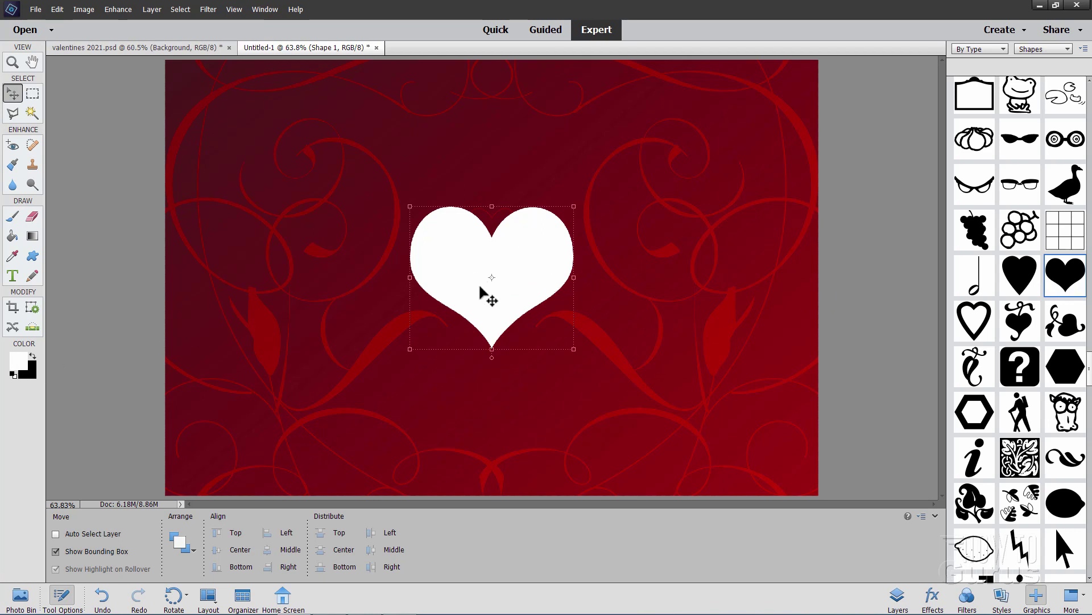
{"action": "left_click", "coordinate": [904, 605]}
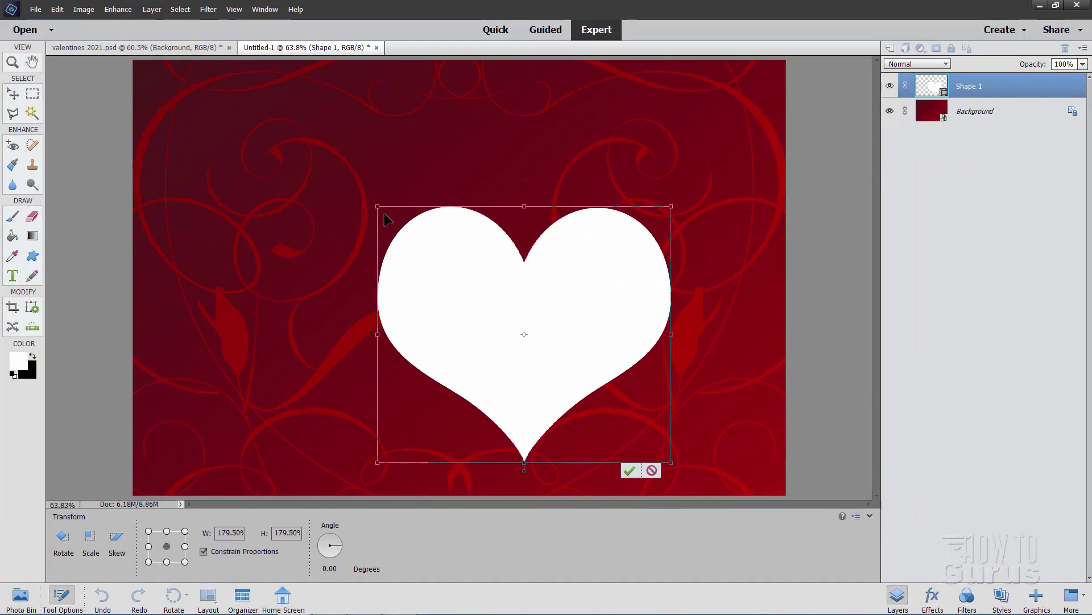
Scale the white heart to about 210% and centre it on the card.
{"action": "left_click_drag", "start_coordinate": [375, 204], "coordinate": [299, 132]}
{"action": "left_click_drag", "start_coordinate": [504, 329], "coordinate": [491, 302]}
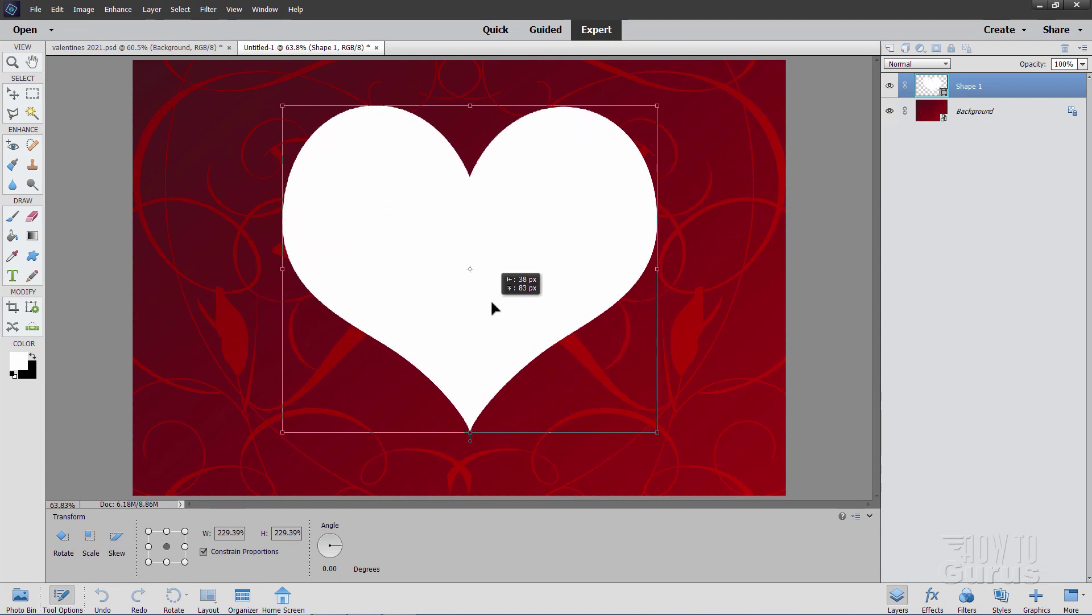
{"action": "left_click", "coordinate": [490, 303]}
{"action": "left_click_drag", "start_coordinate": [281, 104], "coordinate": [312, 130]}
{"action": "left_click_drag", "start_coordinate": [468, 286], "coordinate": [447, 288]}
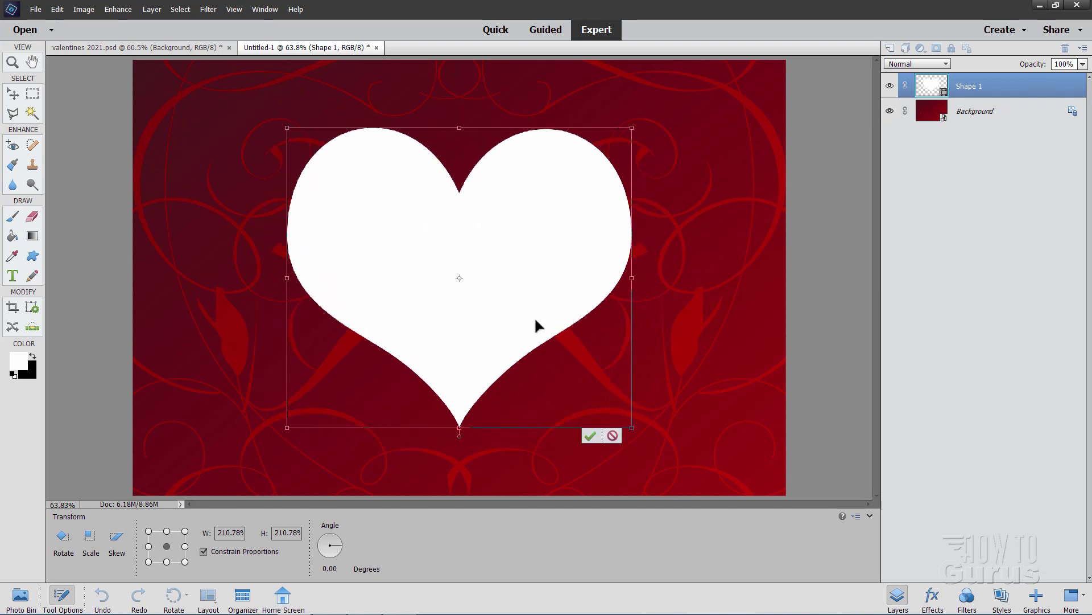
{"action": "left_click", "coordinate": [590, 436]}
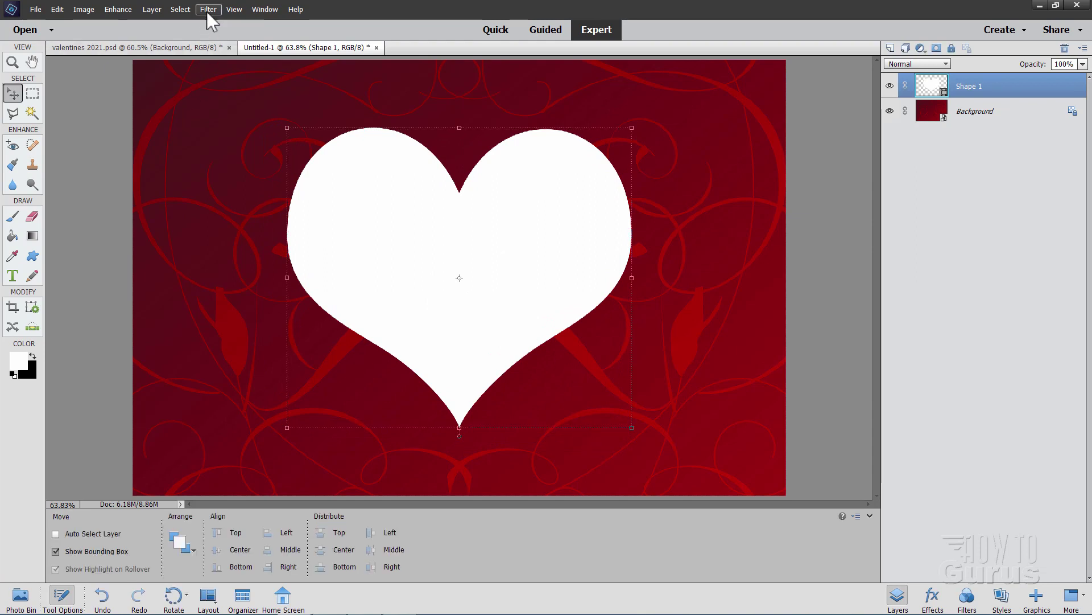
{"action": "left_click", "coordinate": [233, 9]}
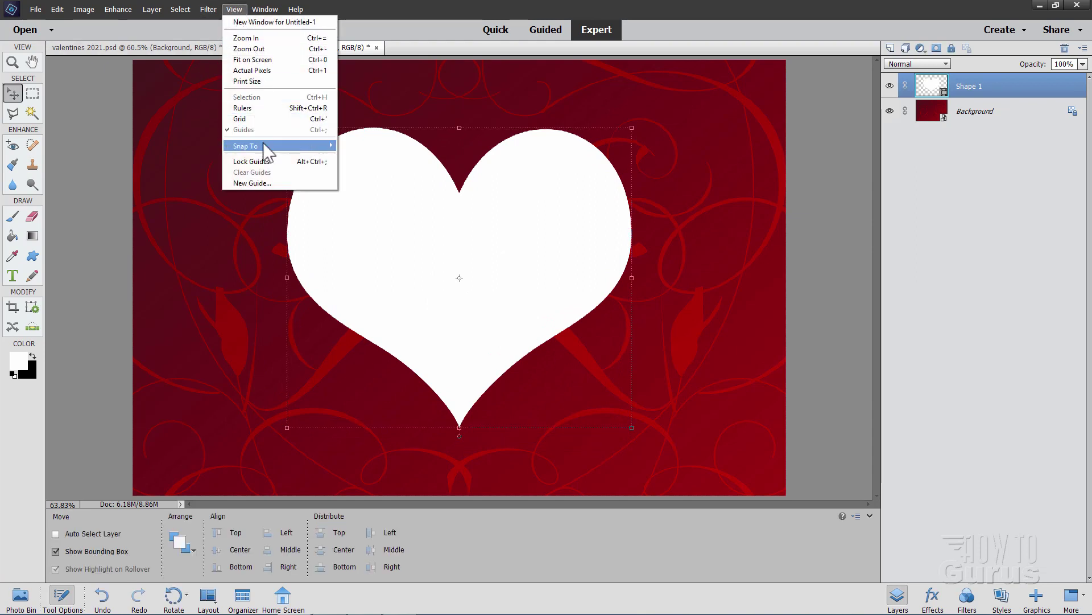
{"action": "mouse_move", "coordinate": [264, 143]}
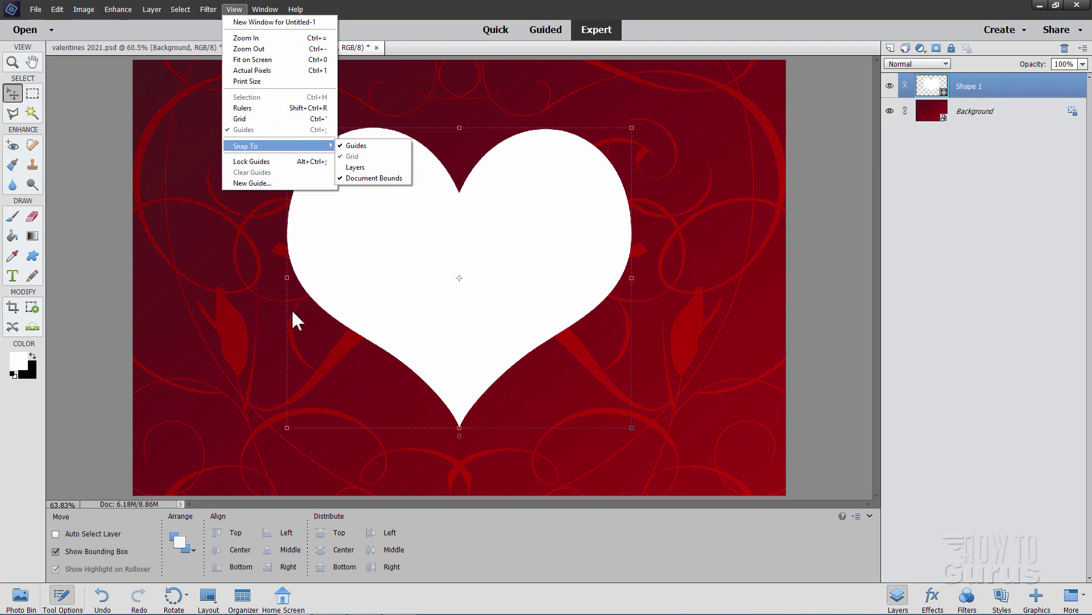
{"action": "left_click", "coordinate": [344, 308]}
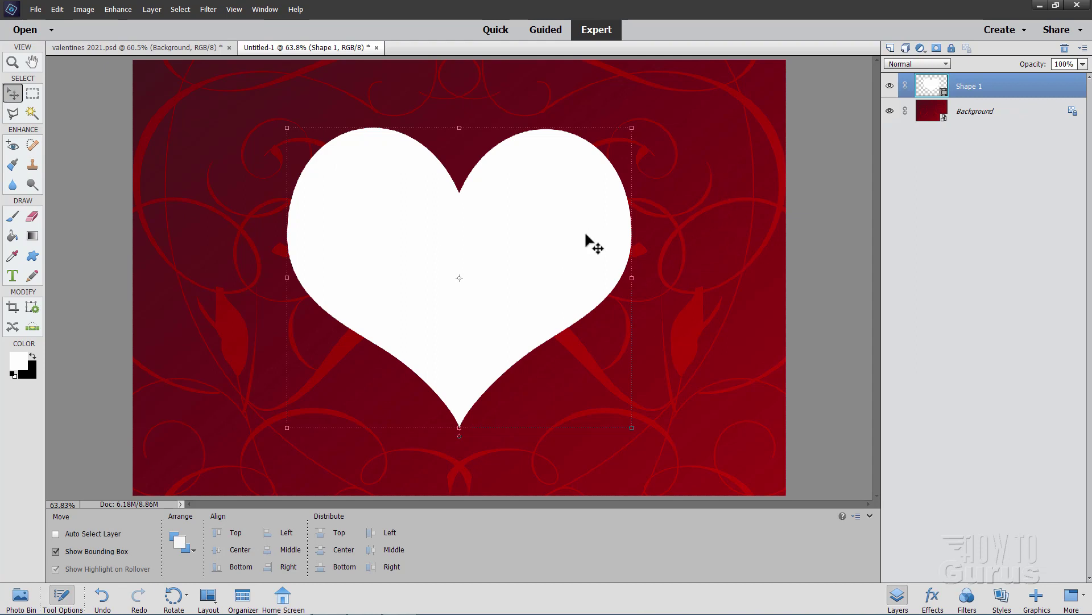
Set Shape 1 to Overlay blend mode at 40% opacity.
{"action": "left_click", "coordinate": [907, 65]}
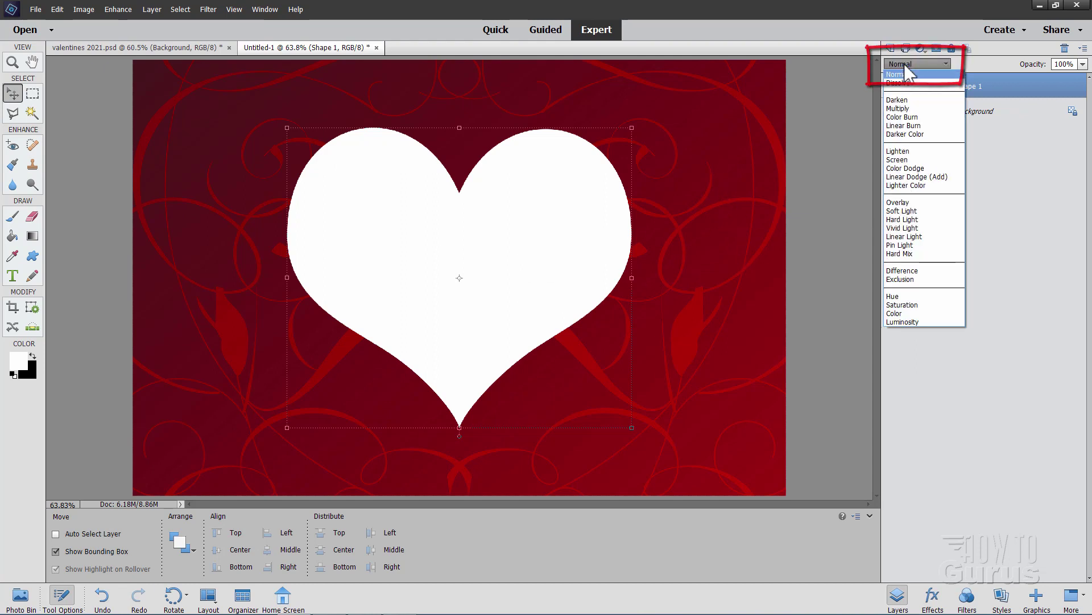
{"action": "left_click", "coordinate": [901, 202]}
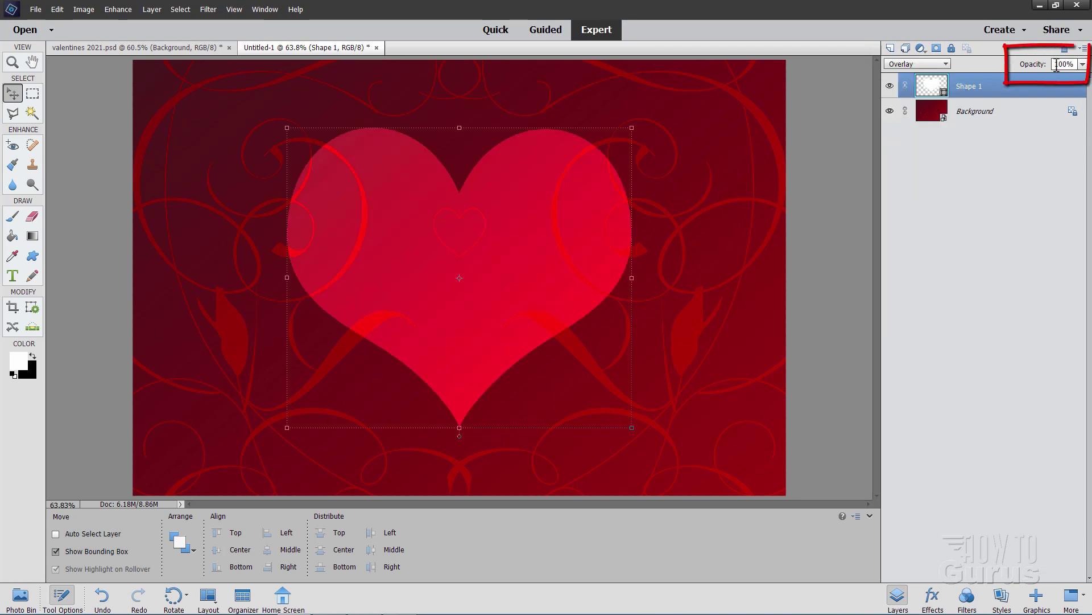
{"action": "left_click_drag", "start_coordinate": [1056, 65], "coordinate": [1076, 64]}
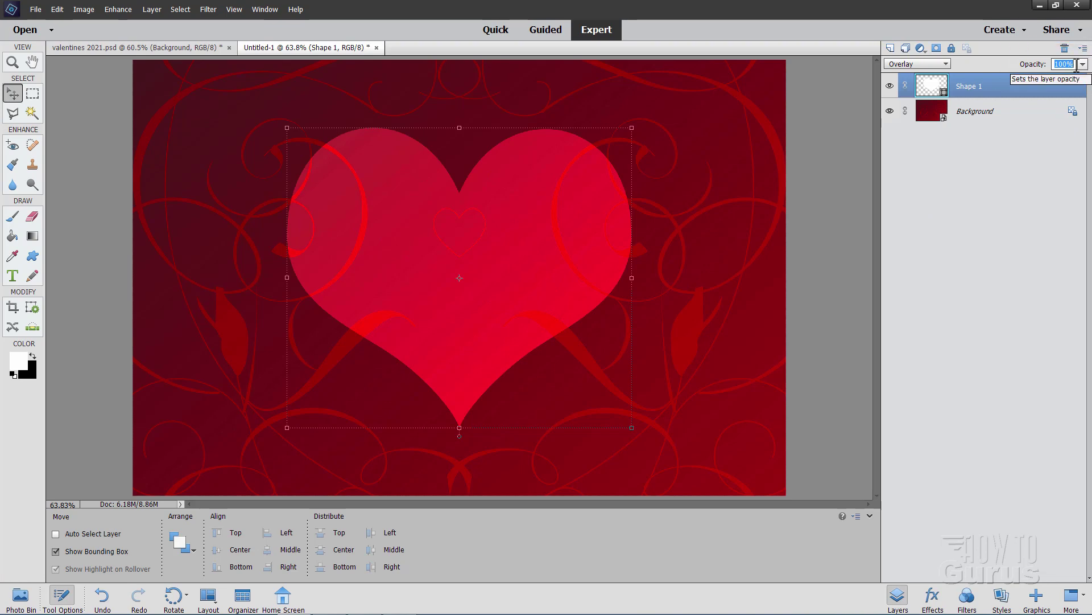
{"action": "type", "text": "40"}
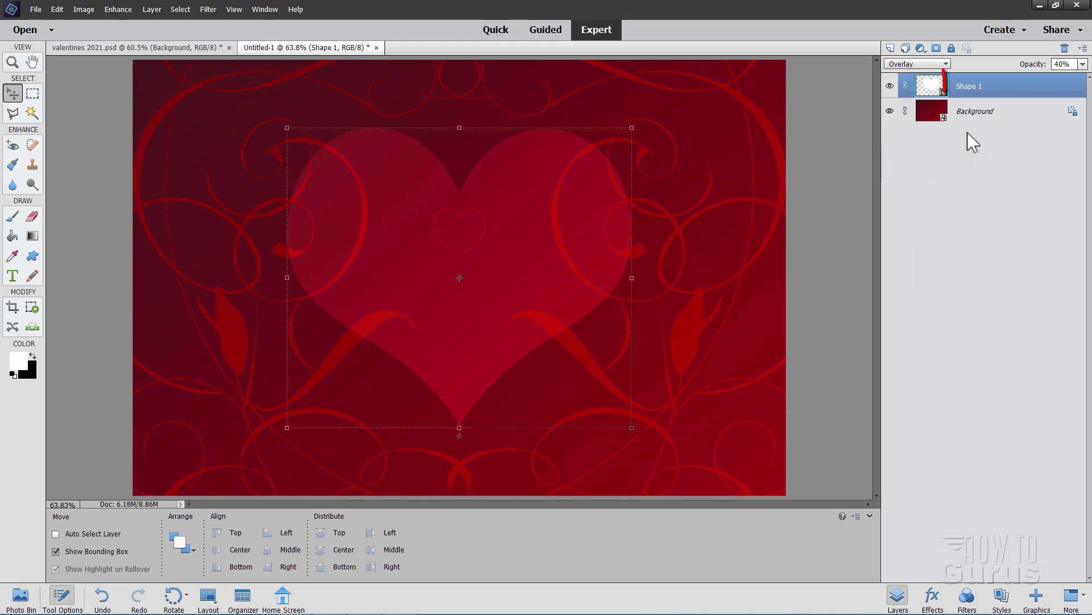
Confirm the 40% opacity and duplicate Shape 1 as Shape 1 copy.
{"action": "left_click", "coordinate": [965, 94]}
{"action": "right_click", "coordinate": [966, 93]}
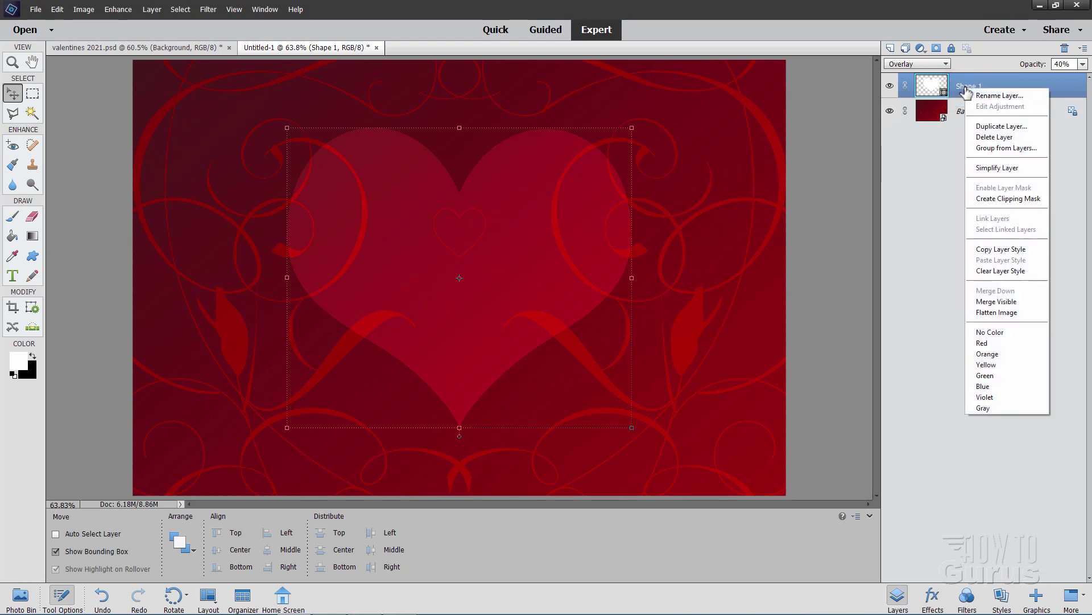
{"action": "left_click", "coordinate": [992, 126]}
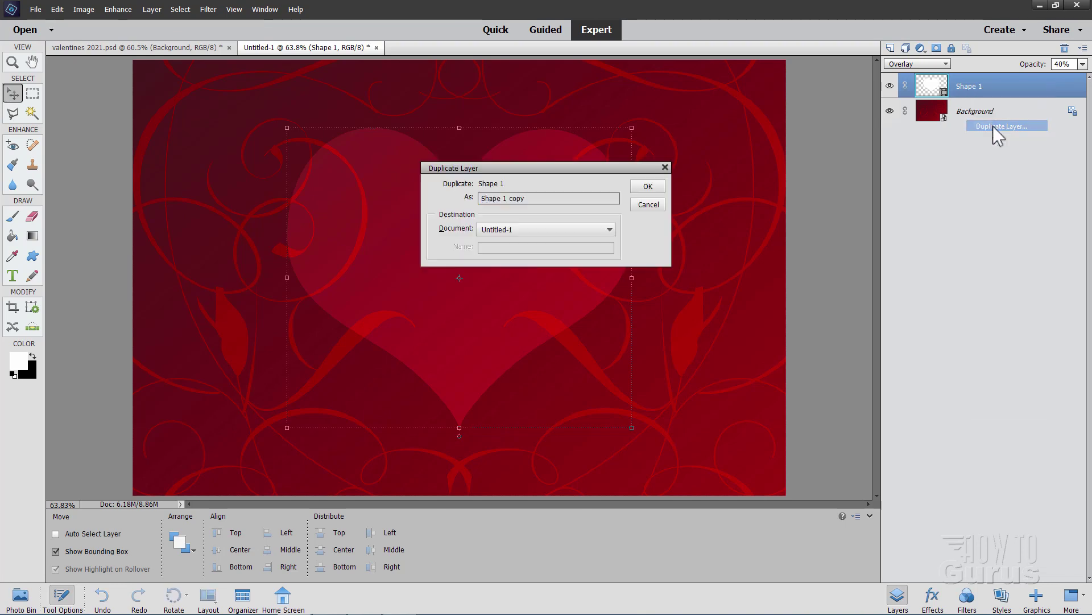
{"action": "left_click", "coordinate": [649, 186]}
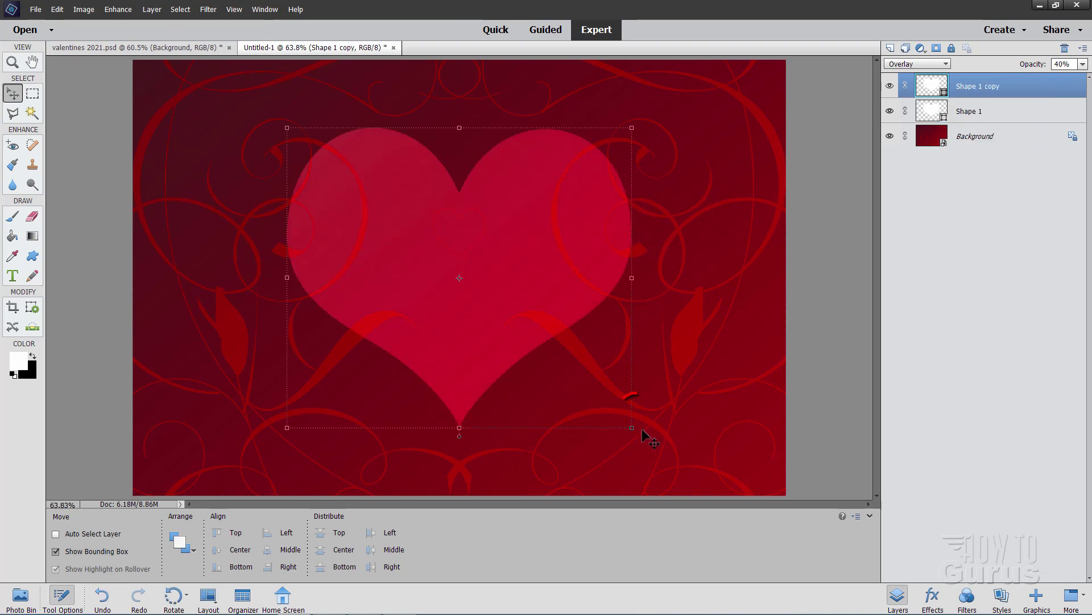
Shrink Shape 1 copy to about 88% inside the first heart and set its opacity to 50%.
{"action": "left_click_drag", "start_coordinate": [630, 428], "coordinate": [601, 416]}
{"action": "left_click_drag", "start_coordinate": [287, 128], "coordinate": [306, 145]}
{"action": "left_click_drag", "start_coordinate": [459, 265], "coordinate": [460, 261]}
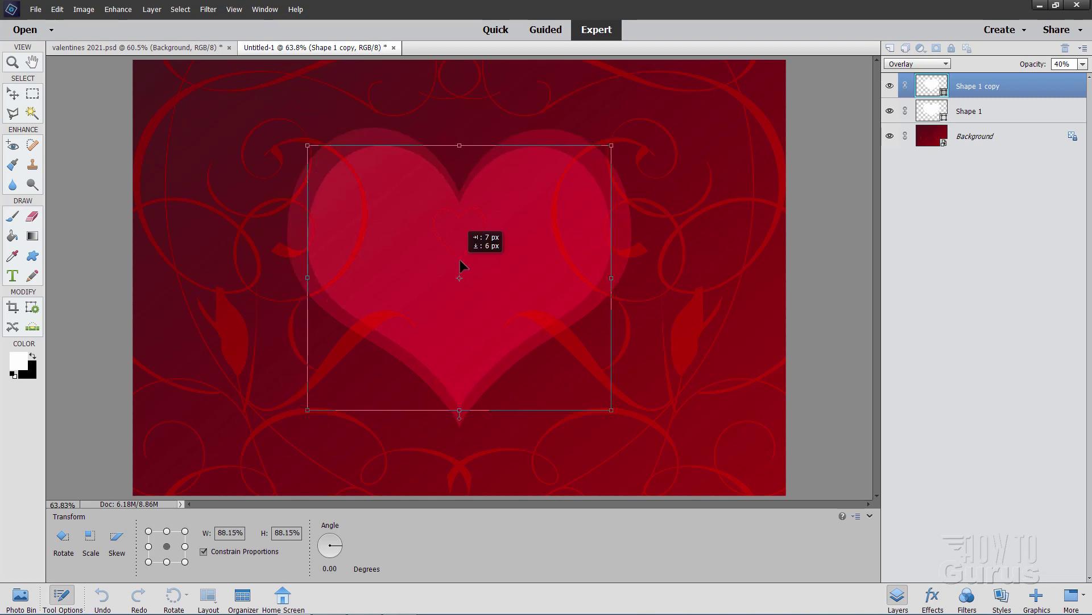
{"action": "left_click_drag", "start_coordinate": [462, 262], "coordinate": [461, 264]}
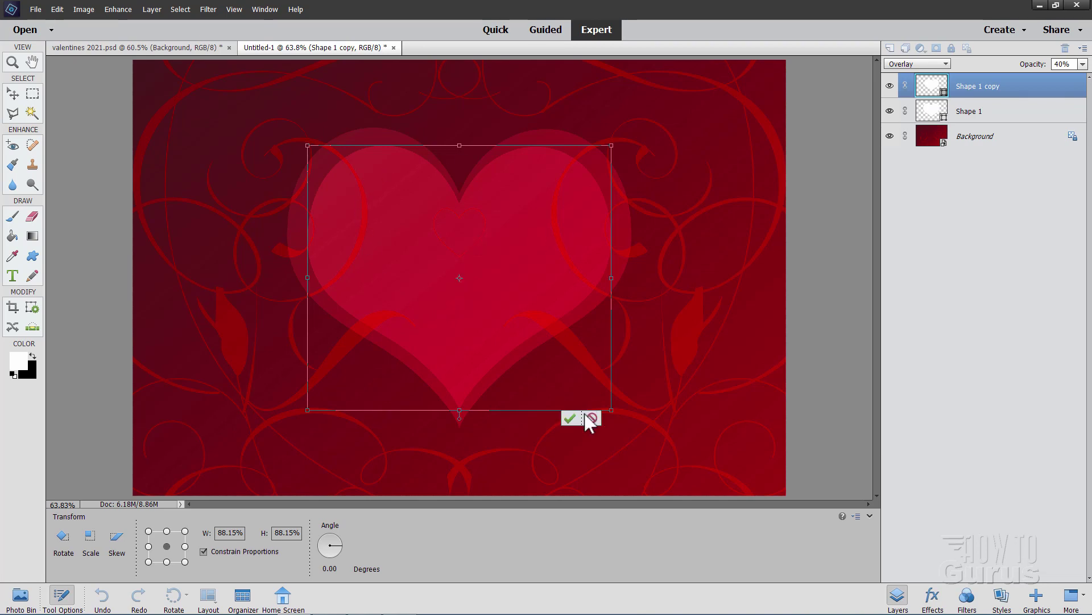
{"action": "left_click", "coordinate": [570, 419]}
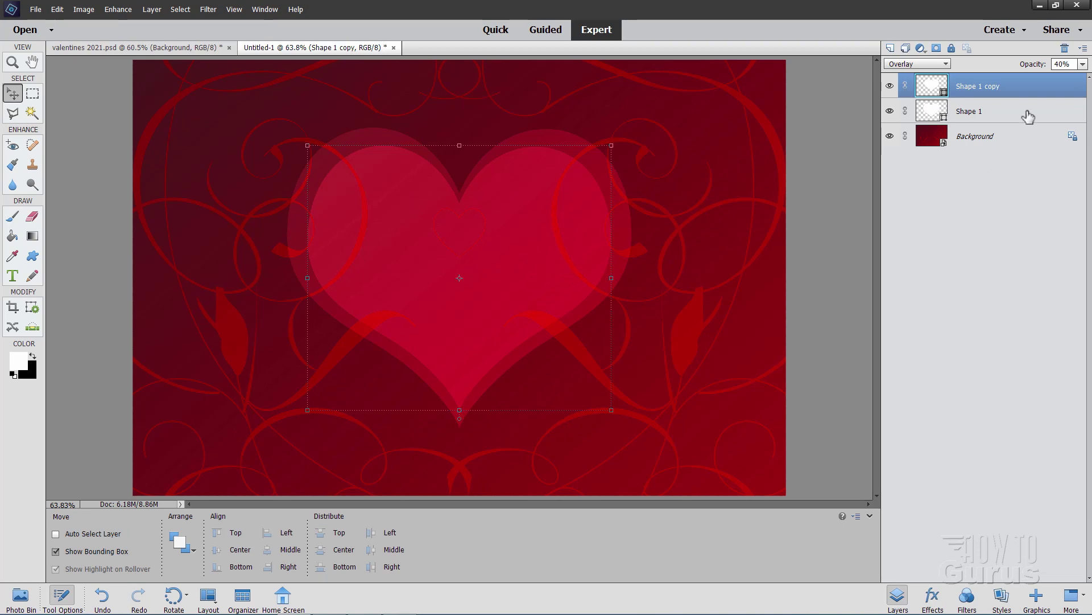
{"action": "left_click", "coordinate": [1022, 64]}
{"action": "type", "text": "50"}
Duplicate Shape 1 copy as Shape 1 copy 2 and move it down-right.
{"action": "right_click", "coordinate": [973, 92]}
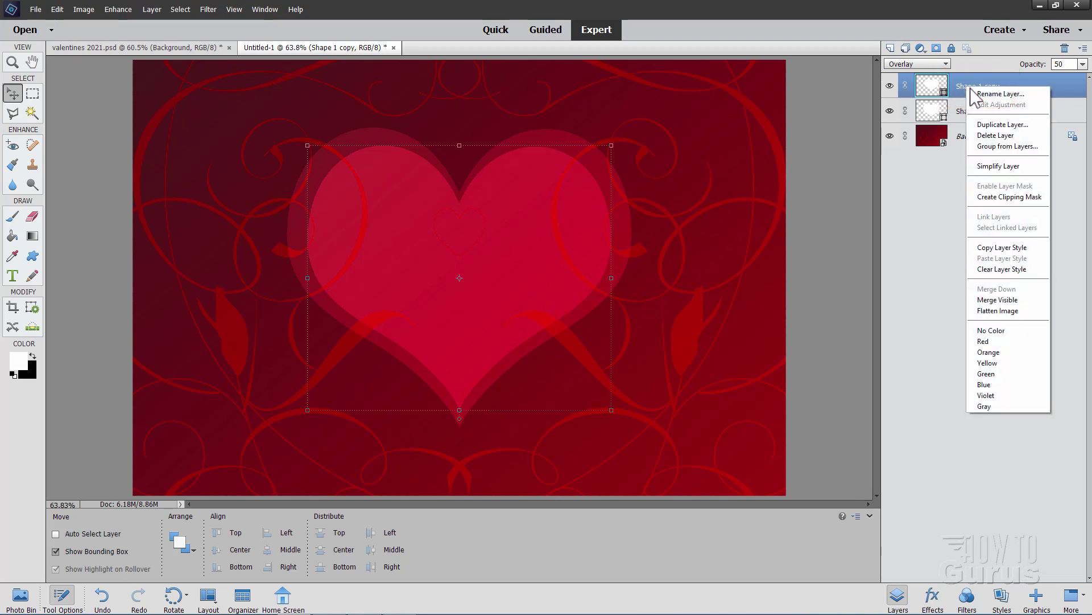
{"action": "left_click", "coordinate": [985, 124]}
{"action": "left_click", "coordinate": [647, 187]}
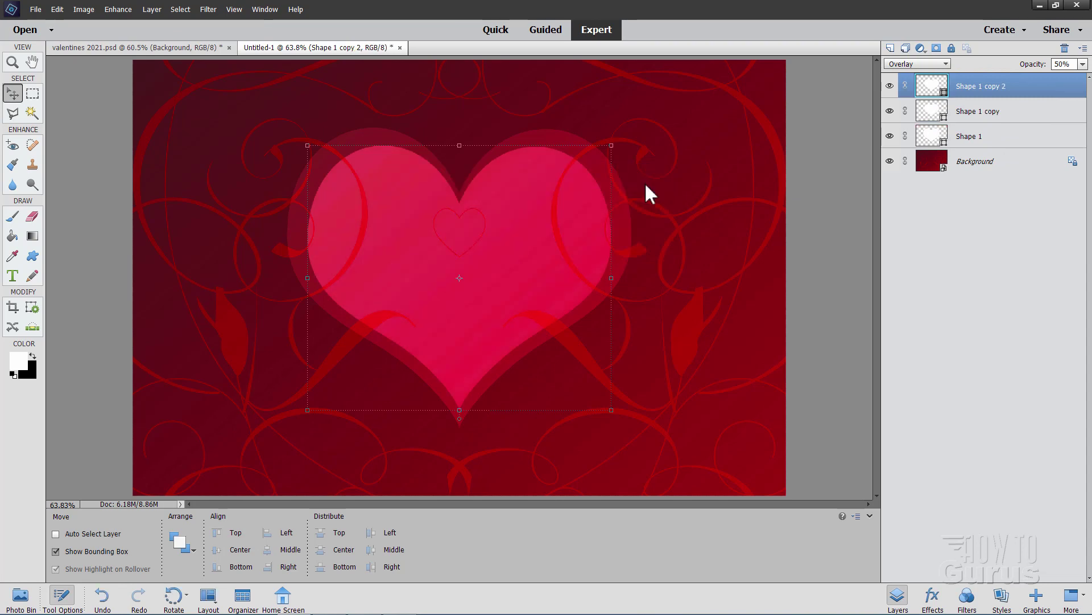
{"action": "left_click_drag", "start_coordinate": [494, 281], "coordinate": [640, 334]}
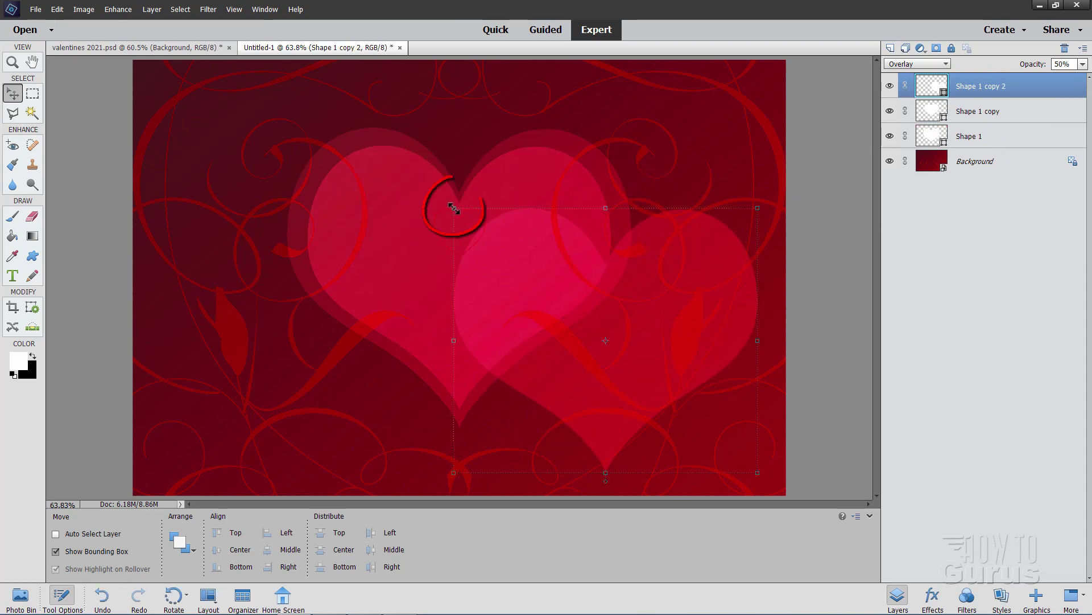
Scale the third heart to 57%, set opacity 20%, and place it over the big heart's lower right.
{"action": "left_click_drag", "start_coordinate": [454, 210], "coordinate": [584, 321]}
{"action": "mouse_move", "coordinate": [629, 375]}
{"action": "left_mouse_down"}
{"action": "mouse_move", "coordinate": [493, 260]}
{"action": "mouse_move", "coordinate": [491, 240]}
{"action": "mouse_move", "coordinate": [597, 365]}
{"action": "mouse_move", "coordinate": [633, 382]}
{"action": "mouse_move", "coordinate": [622, 387]}
{"action": "left_mouse_up"}
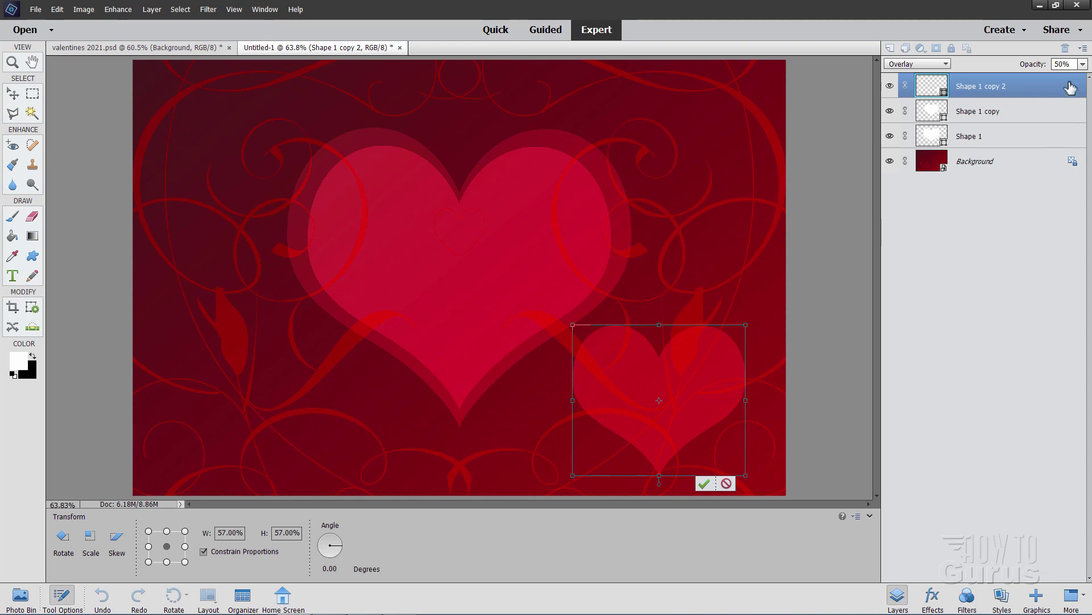
{"action": "left_click", "coordinate": [1062, 64]}
{"action": "type", "text": "2"}
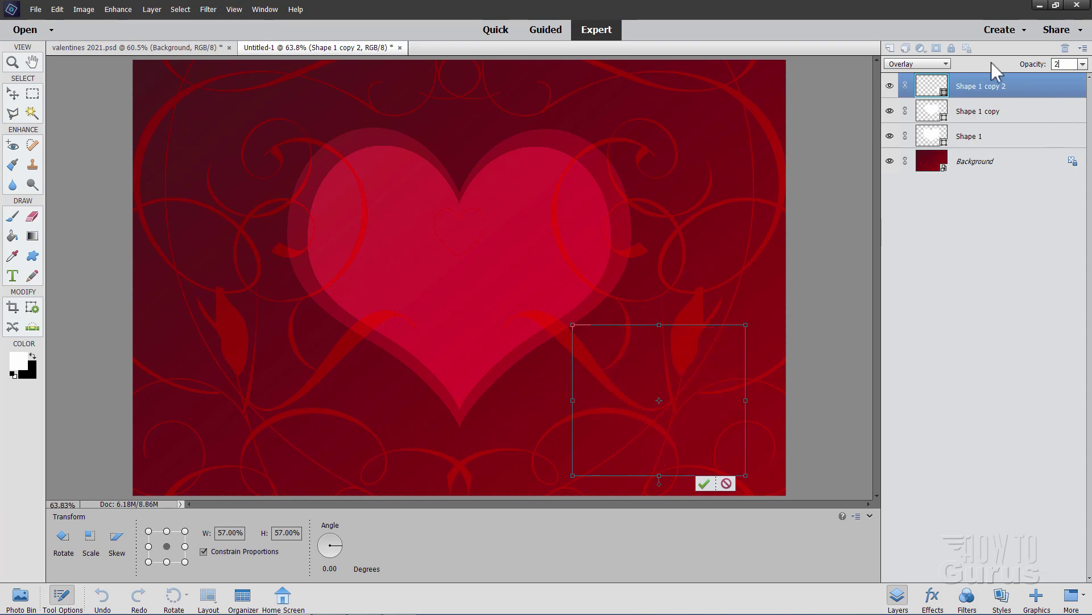
{"action": "type", "text": "0"}
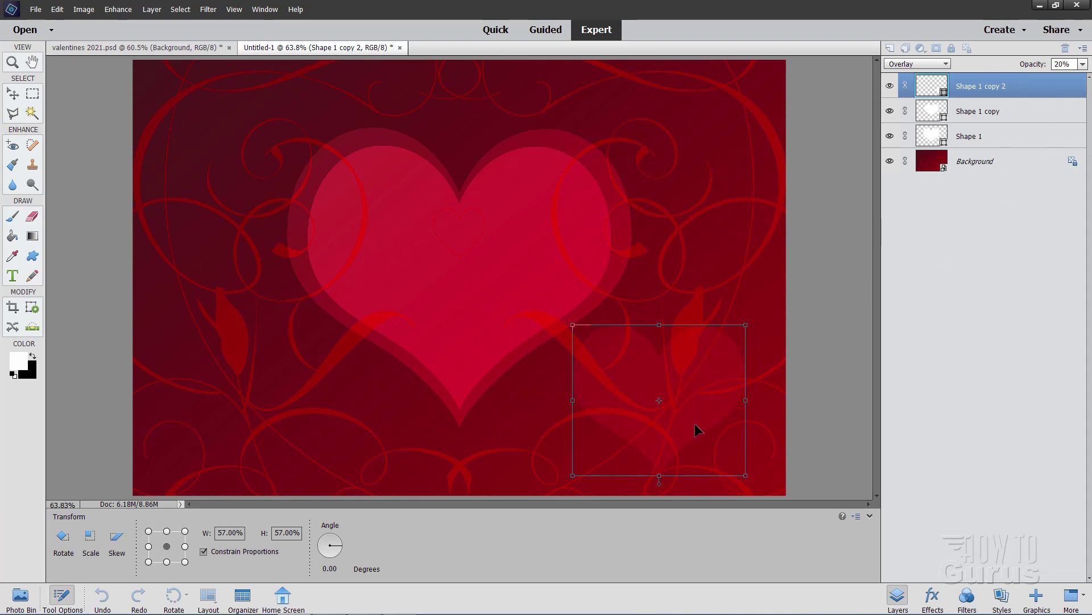
{"action": "left_click_drag", "start_coordinate": [695, 429], "coordinate": [644, 397]}
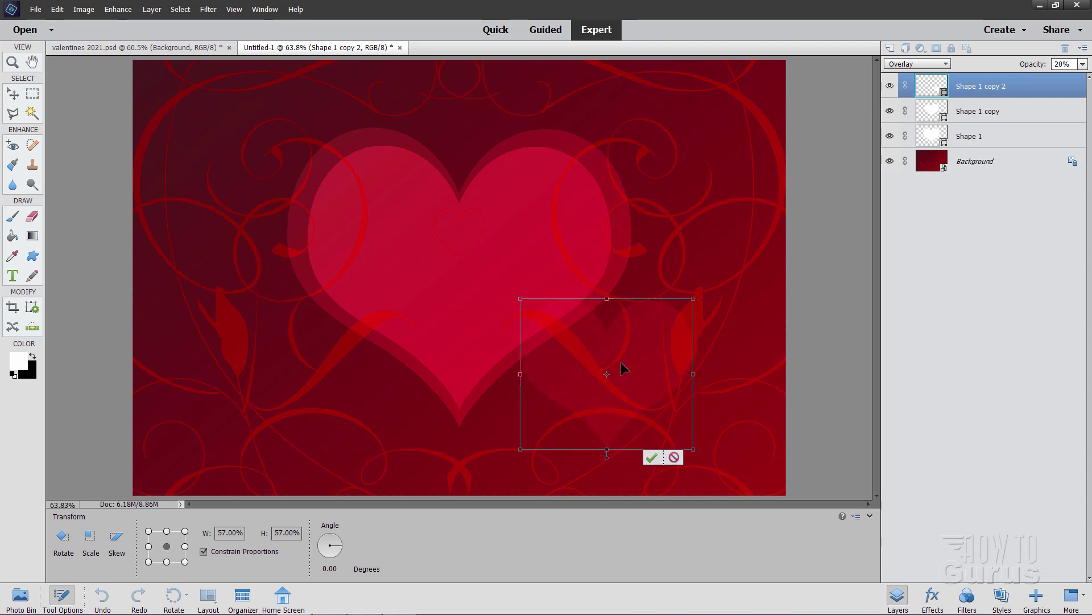
{"action": "left_click", "coordinate": [651, 455]}
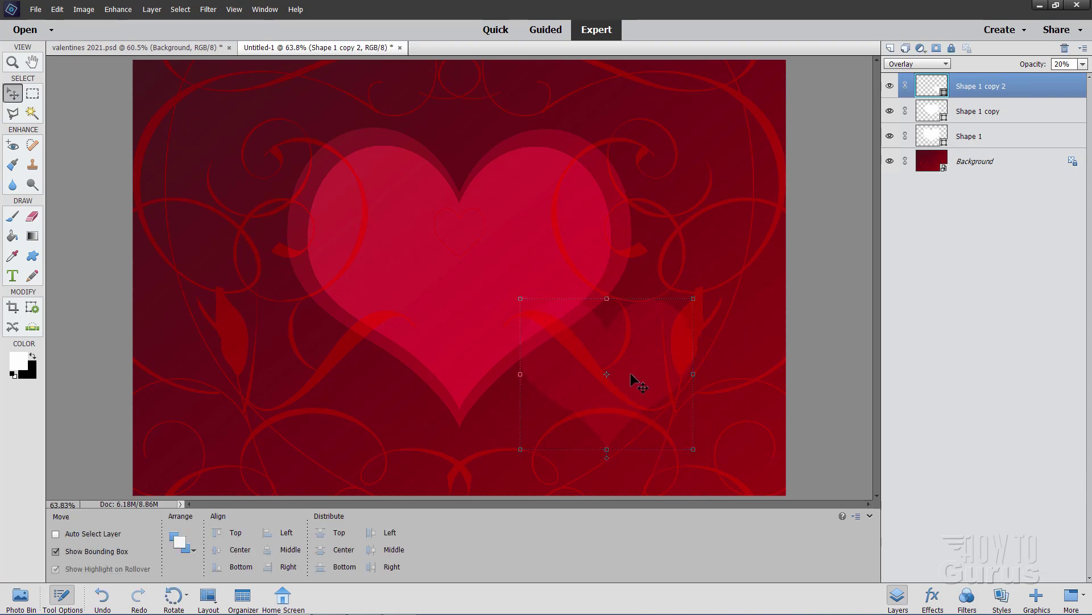
Duplicate the small heart as Shape 1 copy 3, scaled to about 81% at the upper right.
{"action": "right_click", "coordinate": [979, 92]}
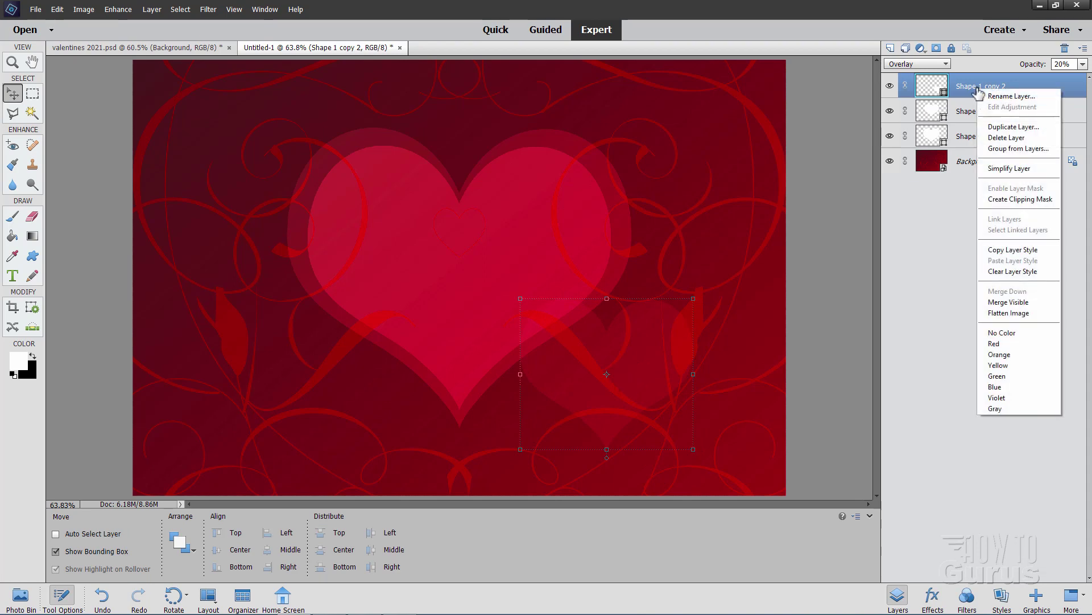
{"action": "left_click", "coordinate": [1001, 126]}
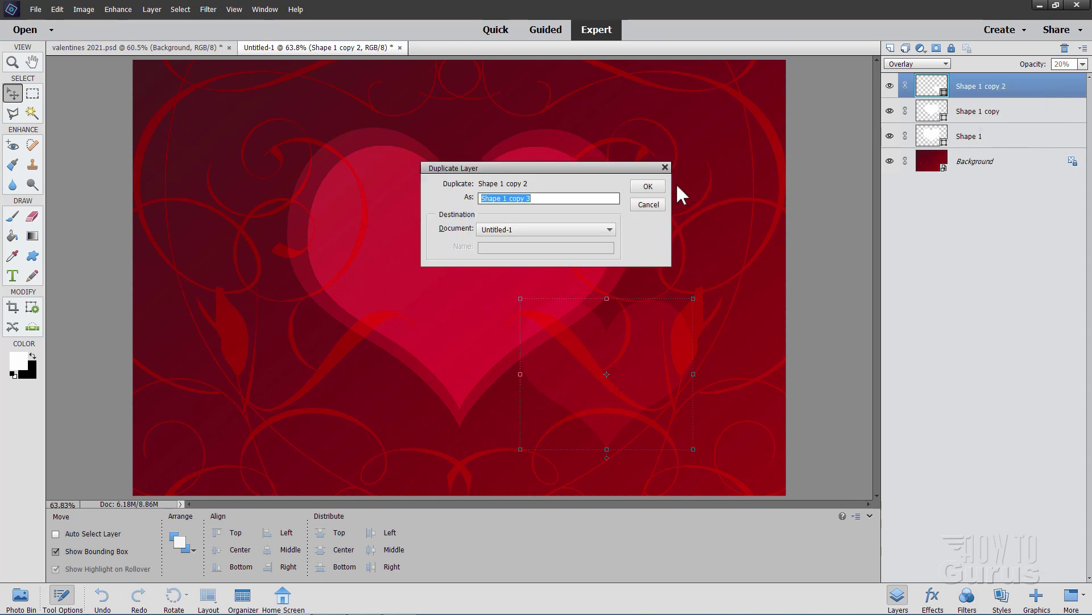
{"action": "left_click", "coordinate": [650, 186]}
{"action": "left_click_drag", "start_coordinate": [642, 365], "coordinate": [675, 157]}
{"action": "left_click_drag", "start_coordinate": [728, 89], "coordinate": [693, 118]}
{"action": "left_click_drag", "start_coordinate": [663, 170], "coordinate": [658, 172]}
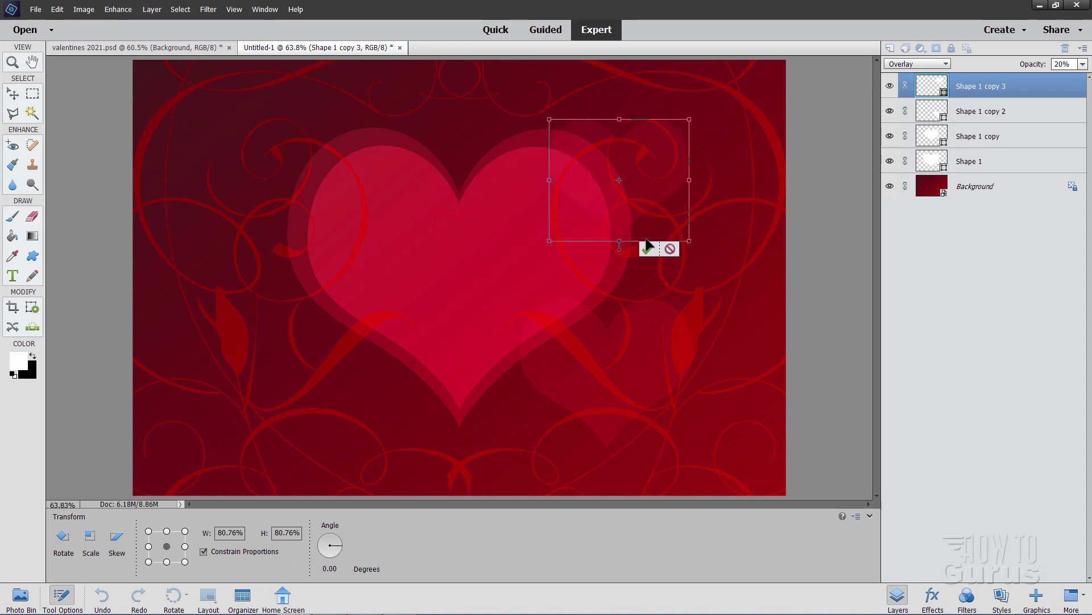
{"action": "left_click", "coordinate": [648, 250]}
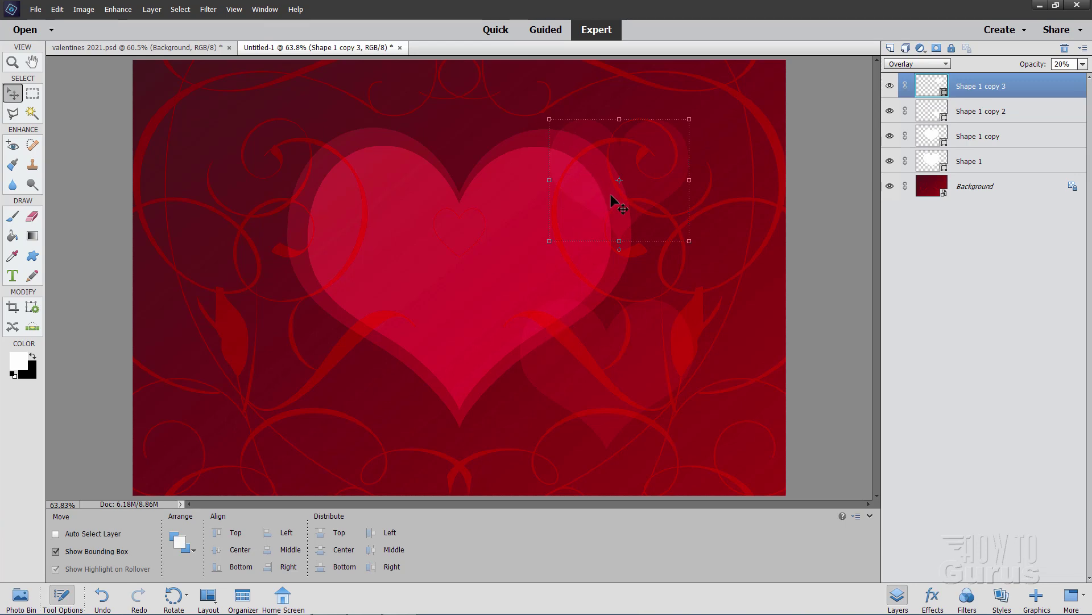
Duplicate the heart as Shape 1 copy 4 and move it to the top-left.
{"action": "right_click", "coordinate": [973, 88]}
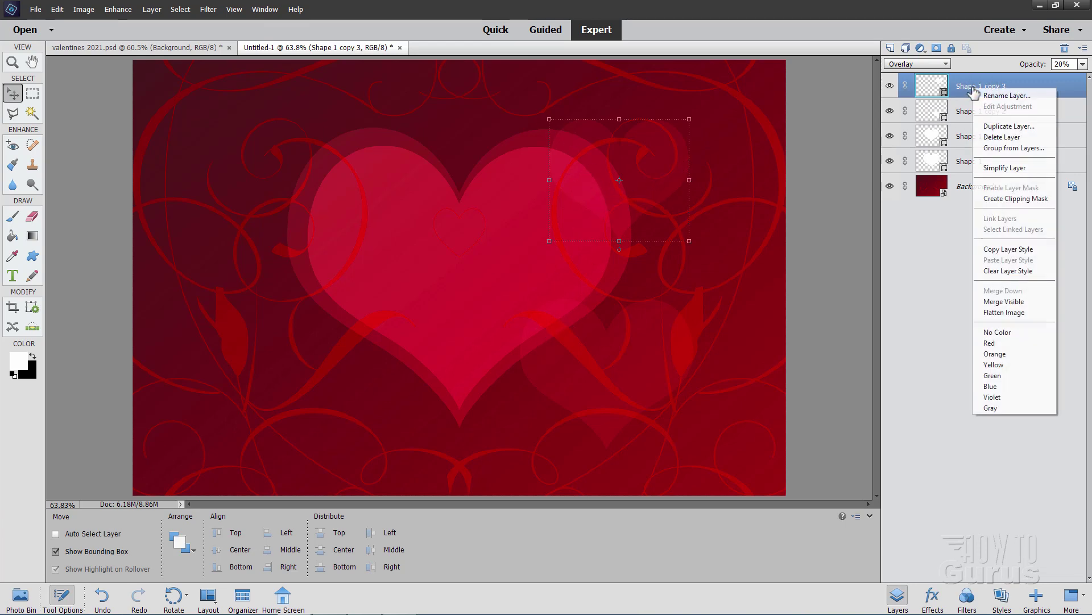
{"action": "left_click", "coordinate": [1000, 125]}
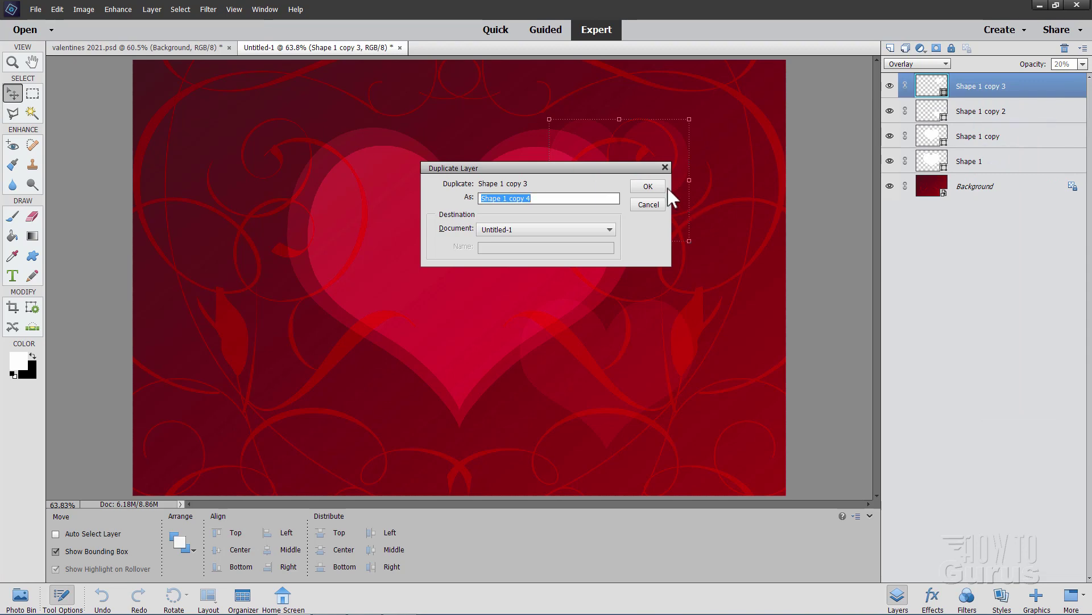
{"action": "left_click", "coordinate": [647, 181]}
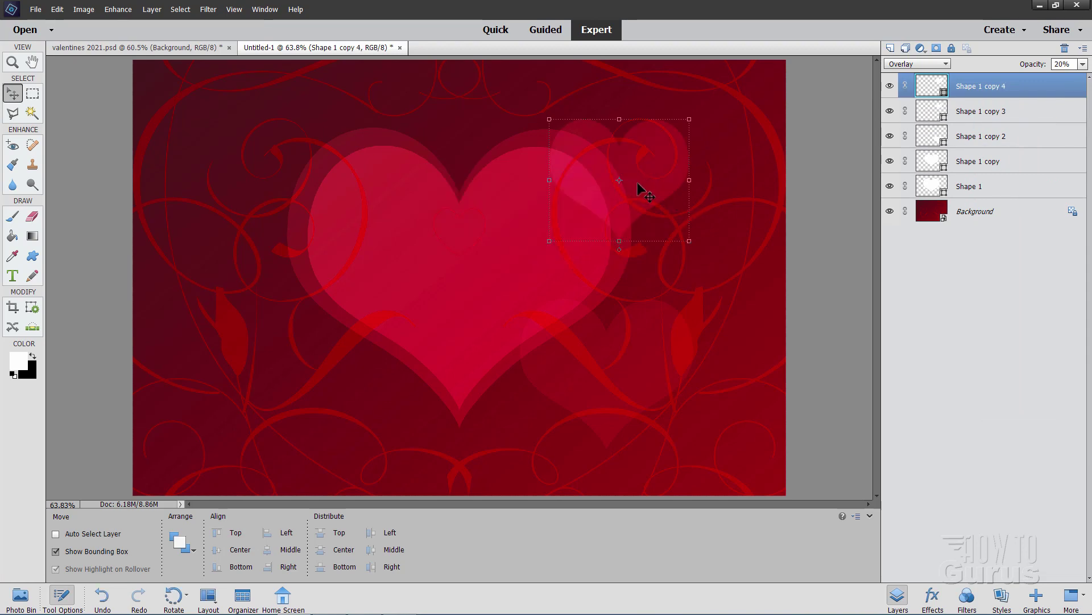
{"action": "left_click_drag", "start_coordinate": [638, 182], "coordinate": [353, 138]}
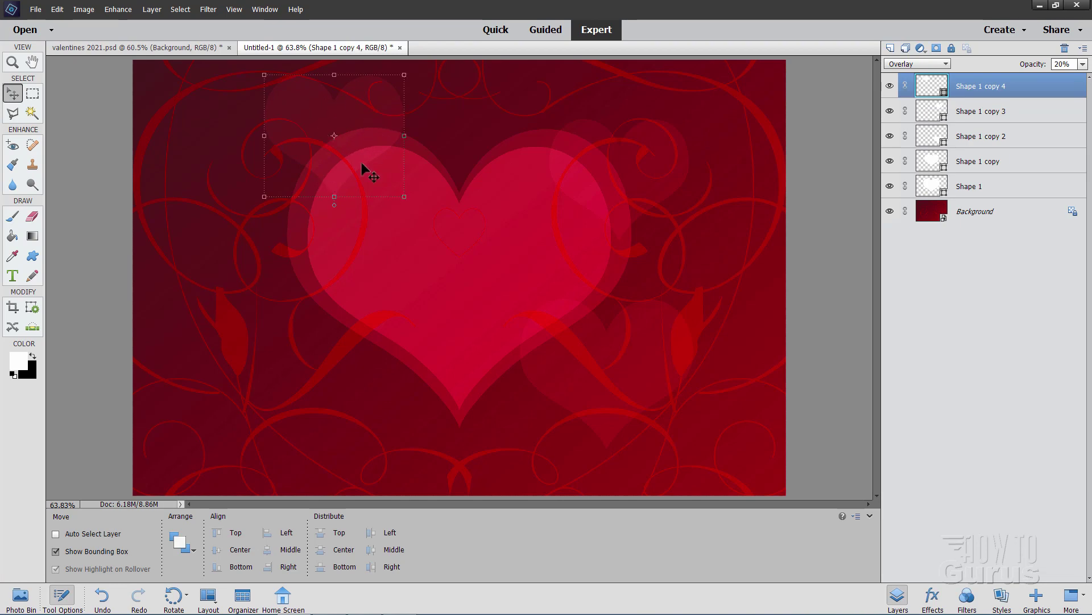
Duplicate Shape 1 copy 4 as Shape 1 copy 5 and move it to the lower left.
{"action": "right_click", "coordinate": [986, 89]}
{"action": "left_click", "coordinate": [1019, 124]}
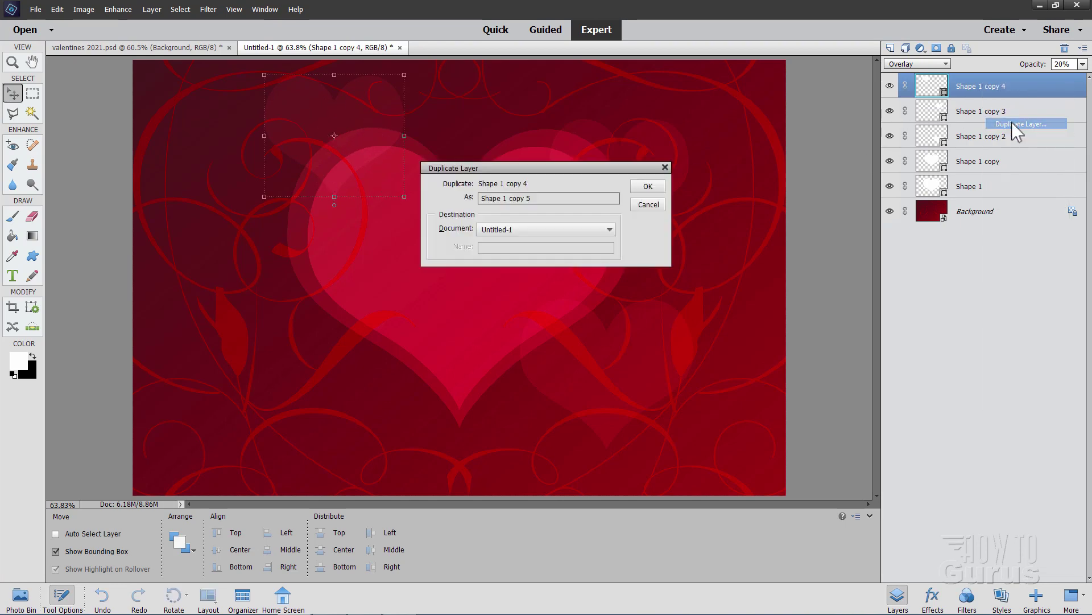
{"action": "left_click", "coordinate": [644, 186]}
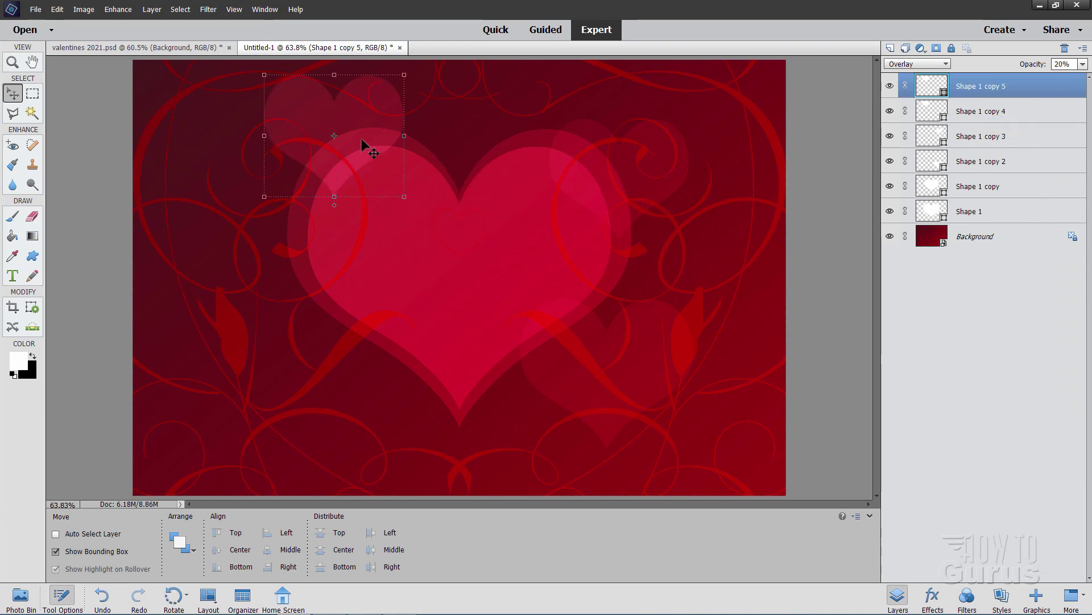
{"action": "left_click_drag", "start_coordinate": [361, 138], "coordinate": [253, 422]}
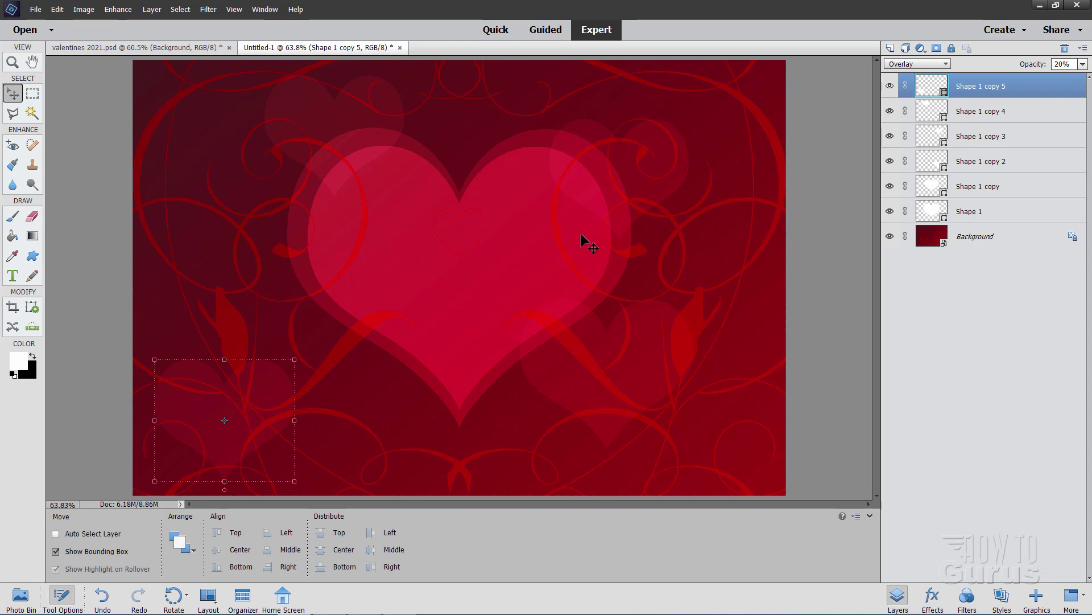
Select the large central heart's layer, Shape 1 copy, and bring up its Style Settings.
{"action": "left_click", "coordinate": [978, 190]}
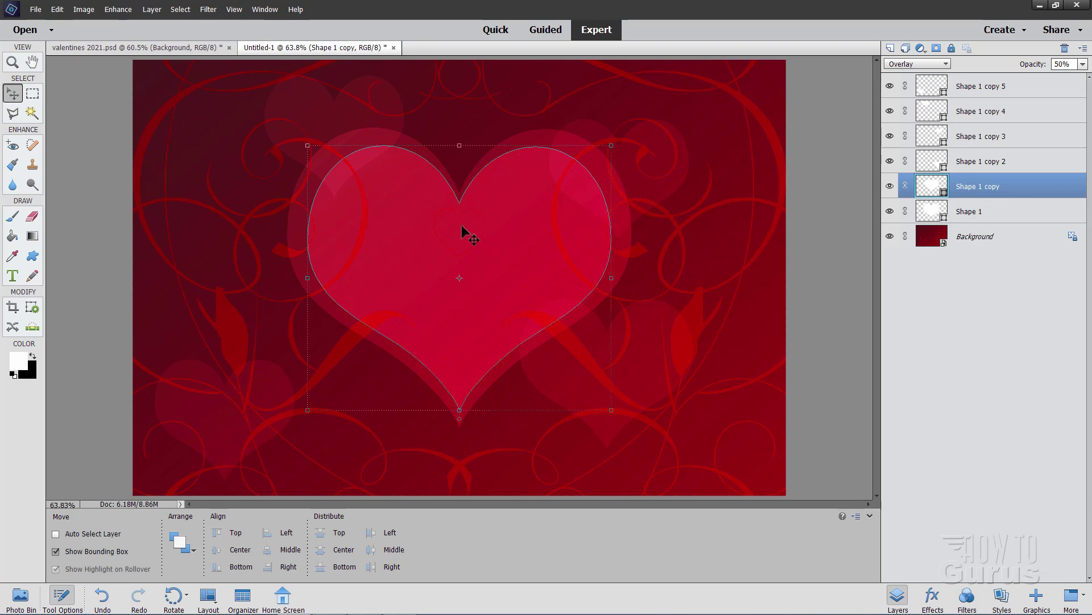
{"action": "left_click", "coordinate": [979, 243]}
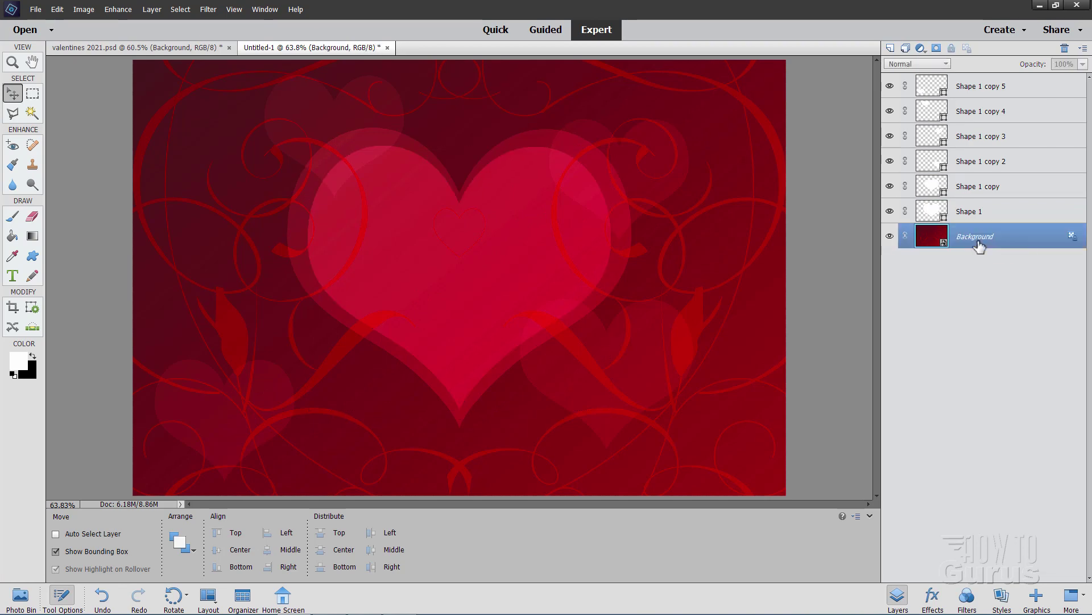
{"action": "left_click", "coordinate": [979, 191]}
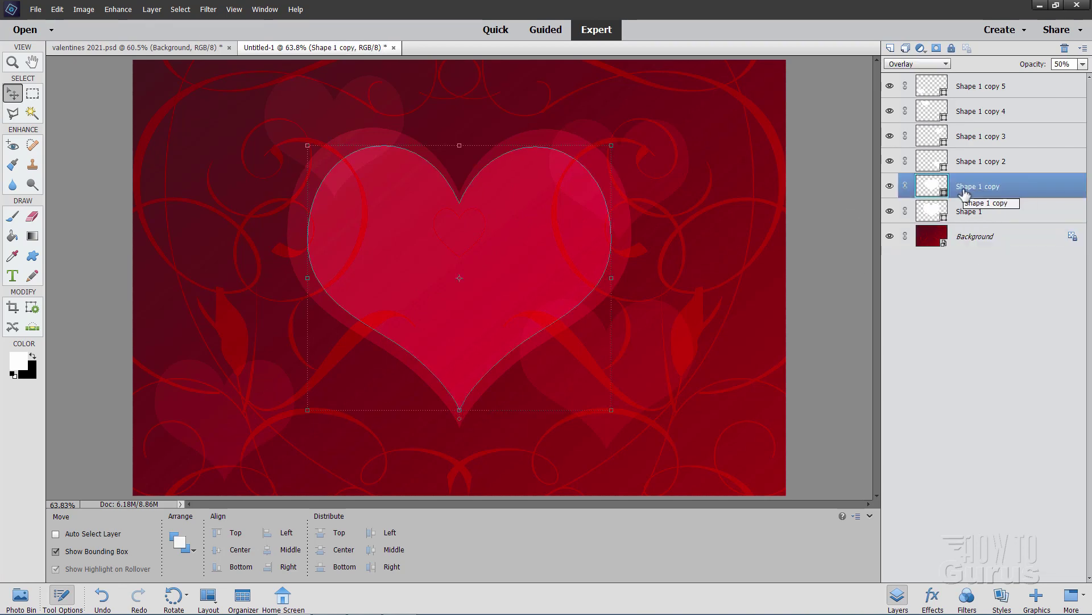
{"action": "left_click", "coordinate": [152, 11]}
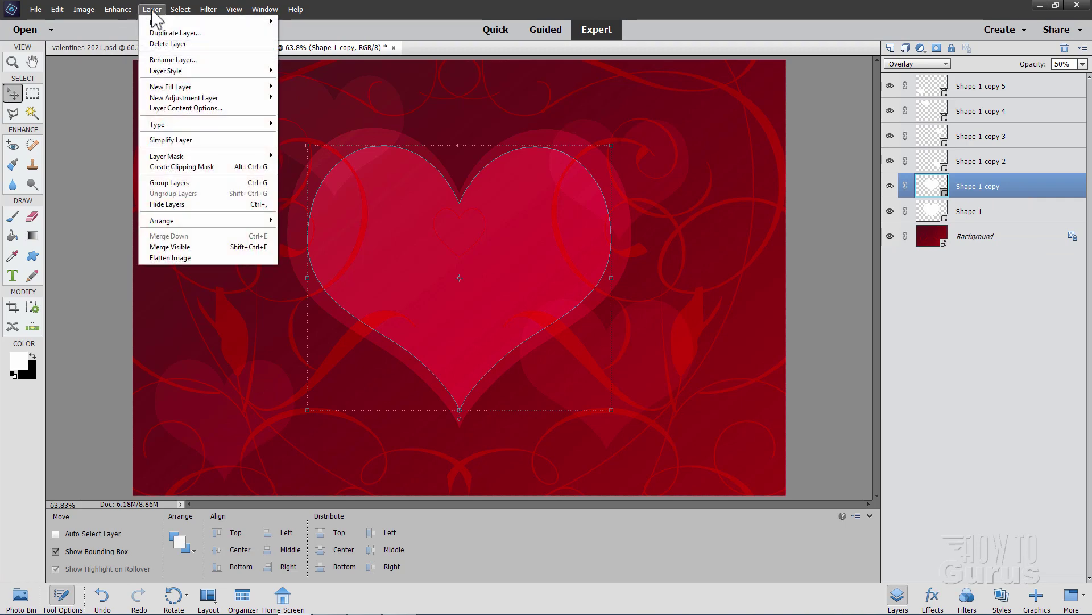
{"action": "mouse_move", "coordinate": [171, 71]}
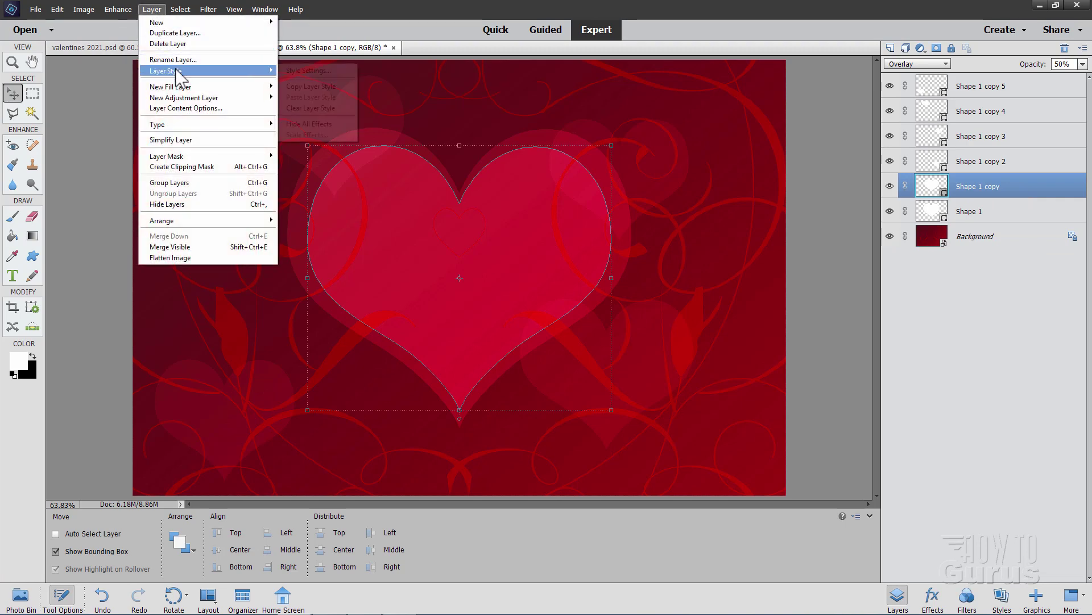
{"action": "left_click", "coordinate": [299, 69]}
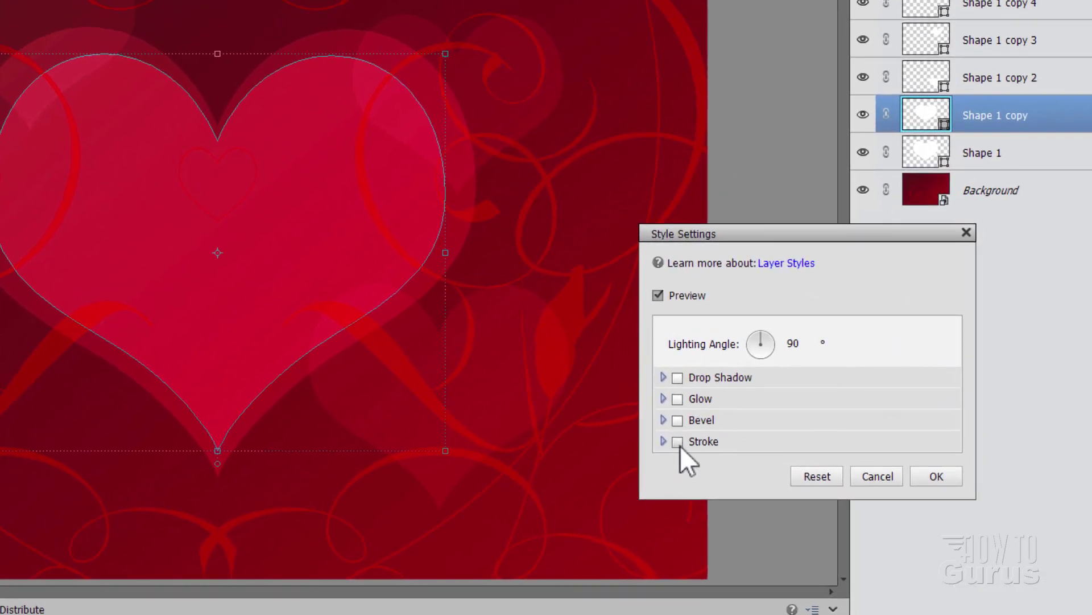
Add a 7 px white Outside stroke at 50% opacity, then reselect the Background layer.
{"action": "left_click", "coordinate": [677, 442]}
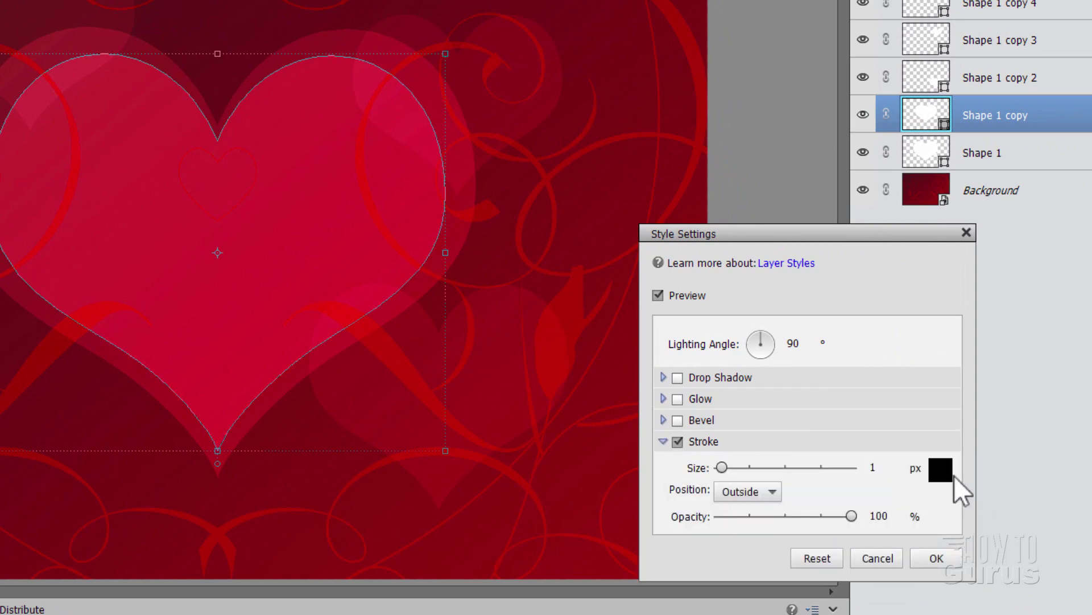
{"action": "left_click", "coordinate": [940, 470]}
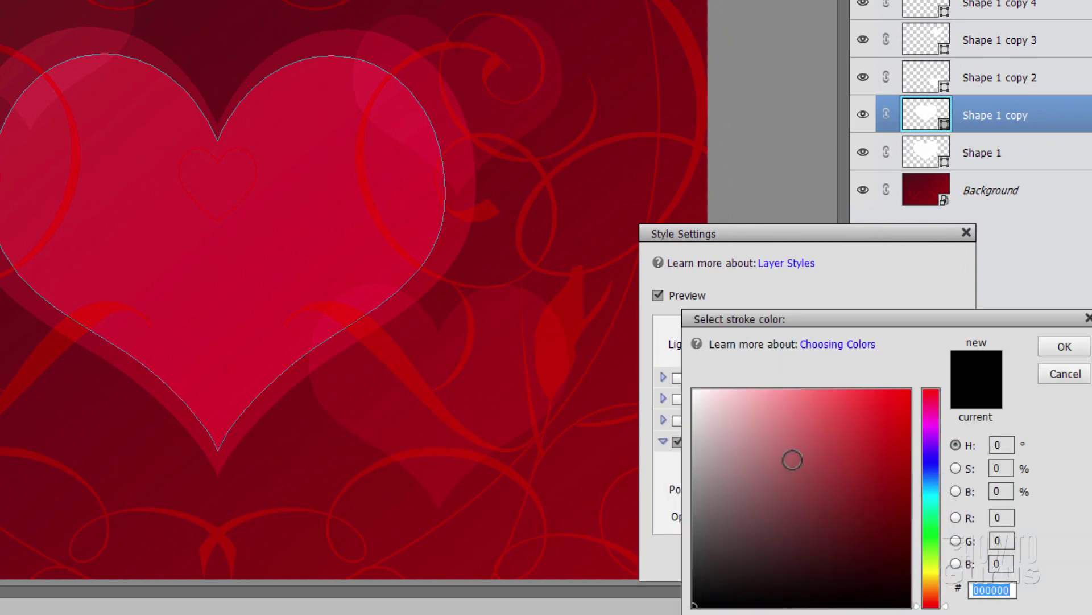
{"action": "mouse_move", "coordinate": [792, 460]}
{"action": "left_mouse_down"}
{"action": "mouse_move", "coordinate": [721, 439]}
{"action": "mouse_move", "coordinate": [686, 384]}
{"action": "left_mouse_up"}
{"action": "left_click", "coordinate": [1065, 347]}
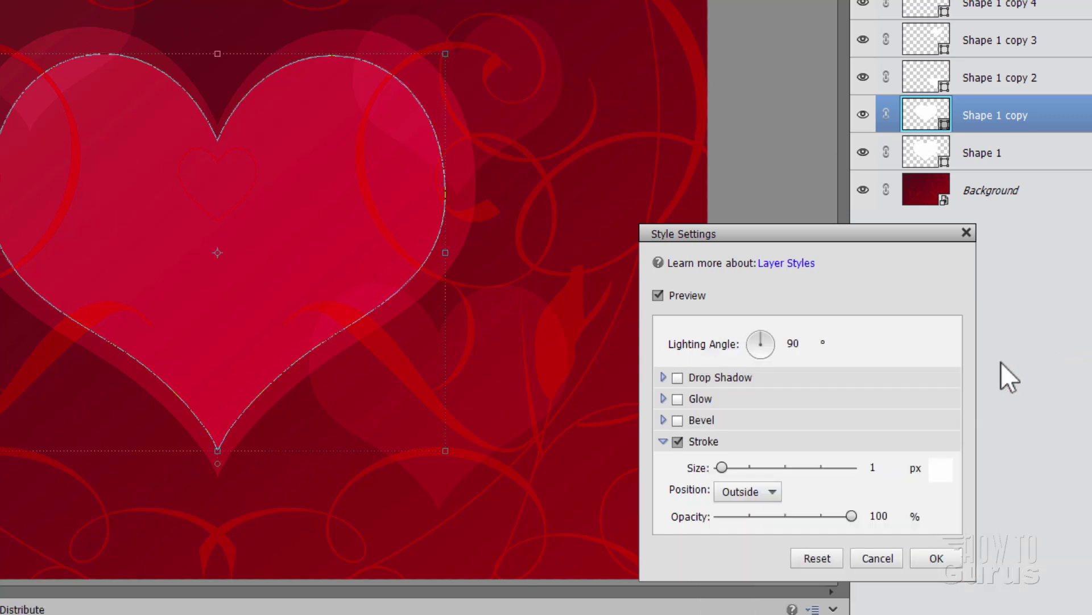
{"action": "left_click", "coordinate": [769, 489]}
{"action": "left_click", "coordinate": [720, 511]}
{"action": "left_click", "coordinate": [887, 467]}
{"action": "type", "text": "7"}
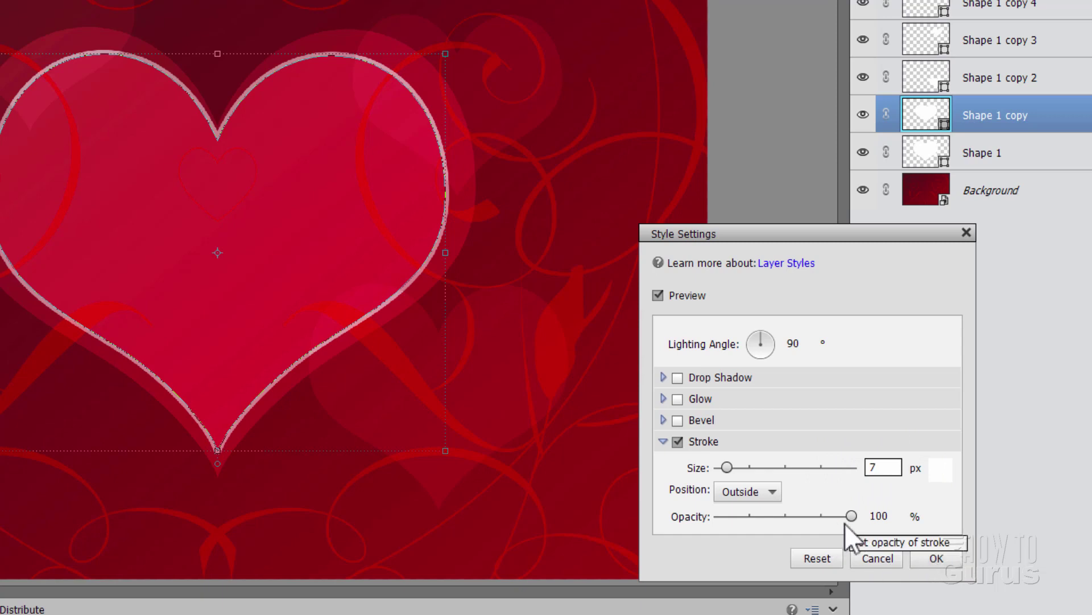
{"action": "left_click", "coordinate": [787, 517]}
{"action": "left_click", "coordinate": [948, 558]}
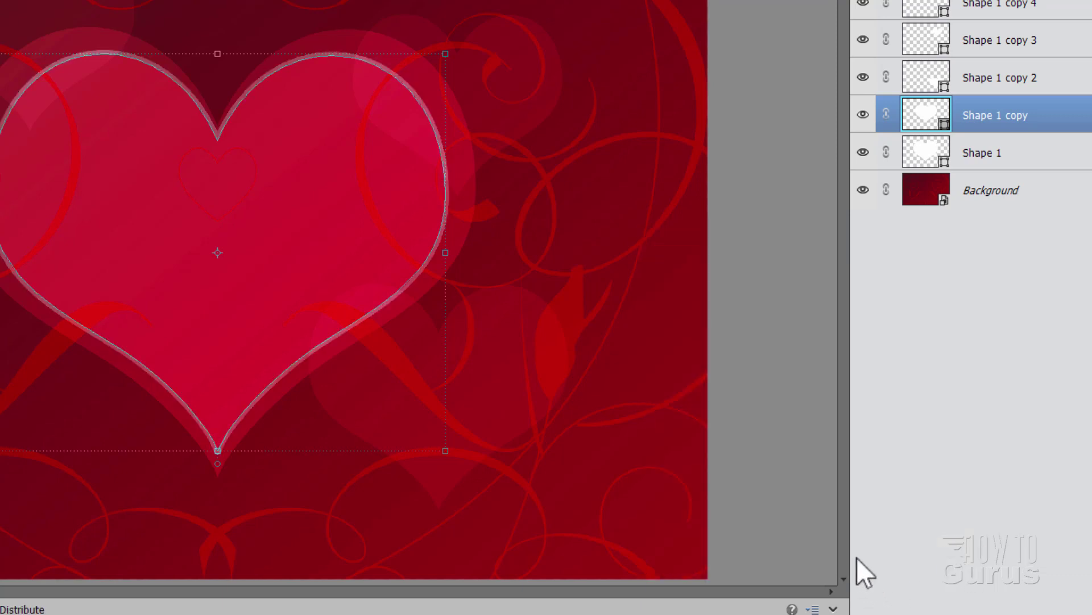
{"action": "left_click", "coordinate": [1024, 198]}
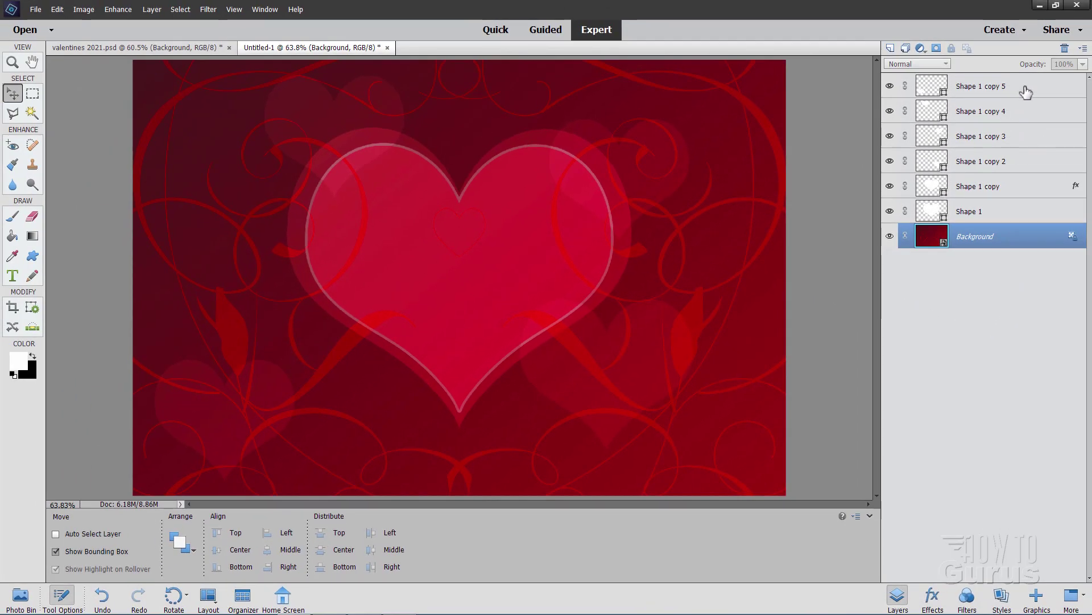
Select layer Shape 1 copy 5 and switch to the Horizontal Type tool, briefly picking OCR-B 10 BT.
{"action": "left_click", "coordinate": [1022, 87]}
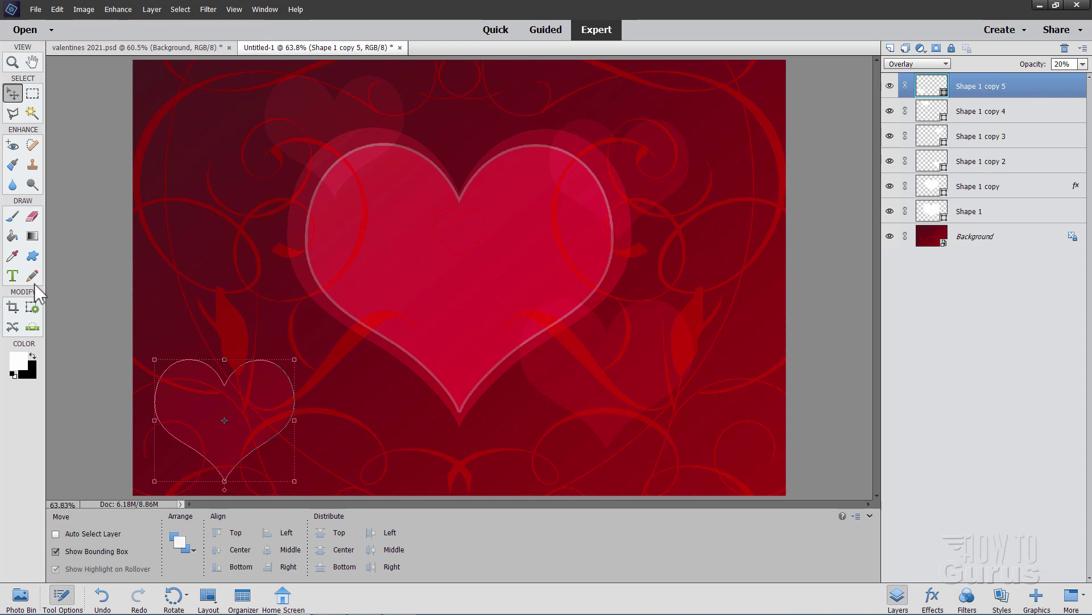
{"action": "left_click", "coordinate": [12, 276]}
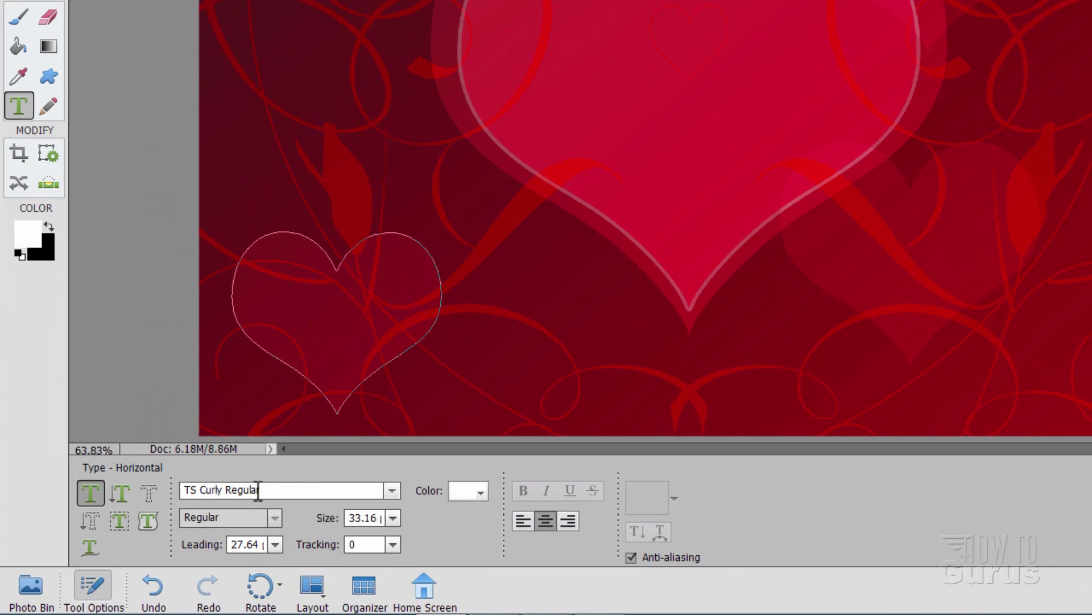
{"action": "left_click", "coordinate": [392, 489]}
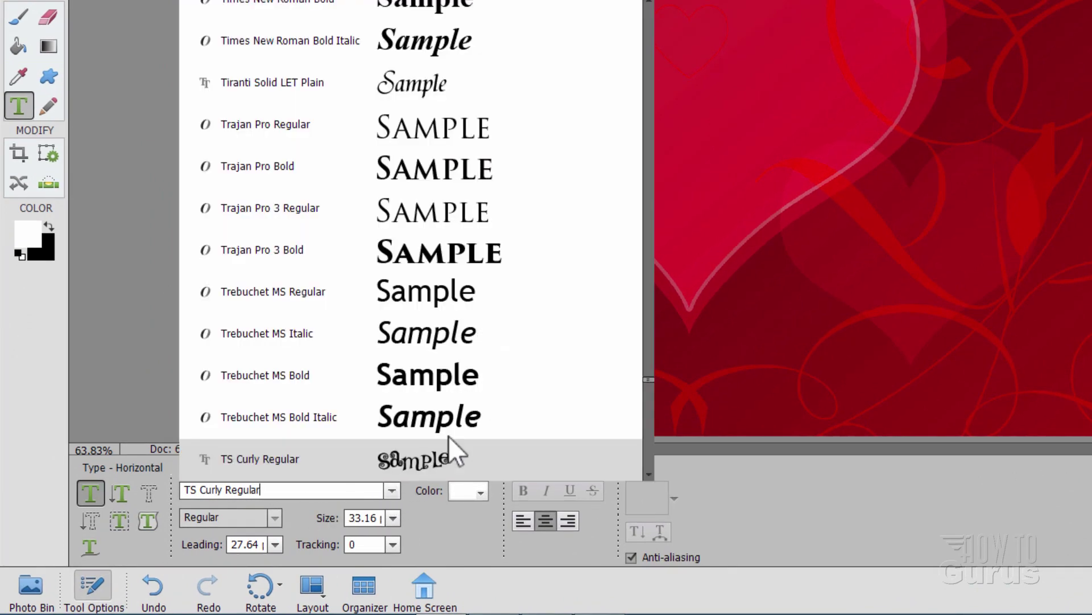
{"action": "left_click_drag", "start_coordinate": [649, 392], "coordinate": [651, 55]}
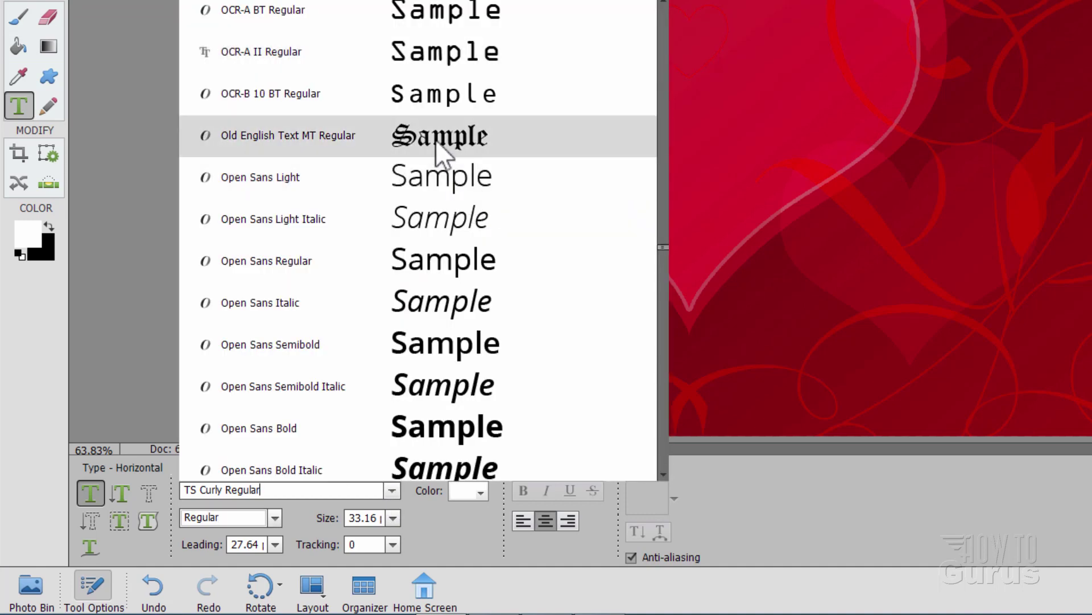
{"action": "left_click", "coordinate": [424, 98]}
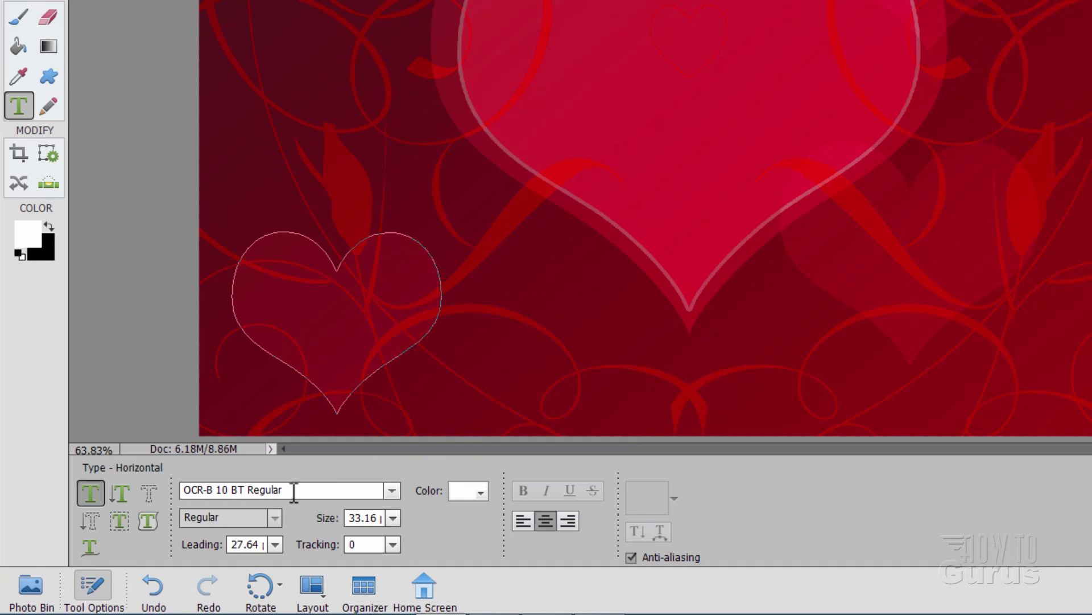
Set the font to TS Curly Regular, size 72 pt, leading 60 pt.
{"action": "left_click_drag", "start_coordinate": [316, 491], "coordinate": [181, 501]}
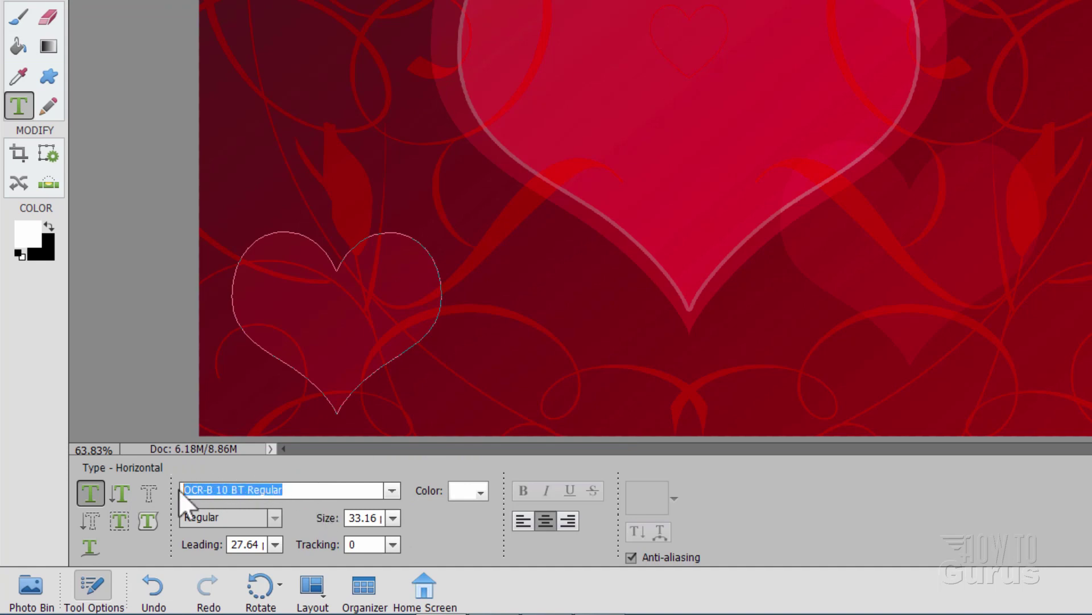
{"action": "type", "text": "ts"}
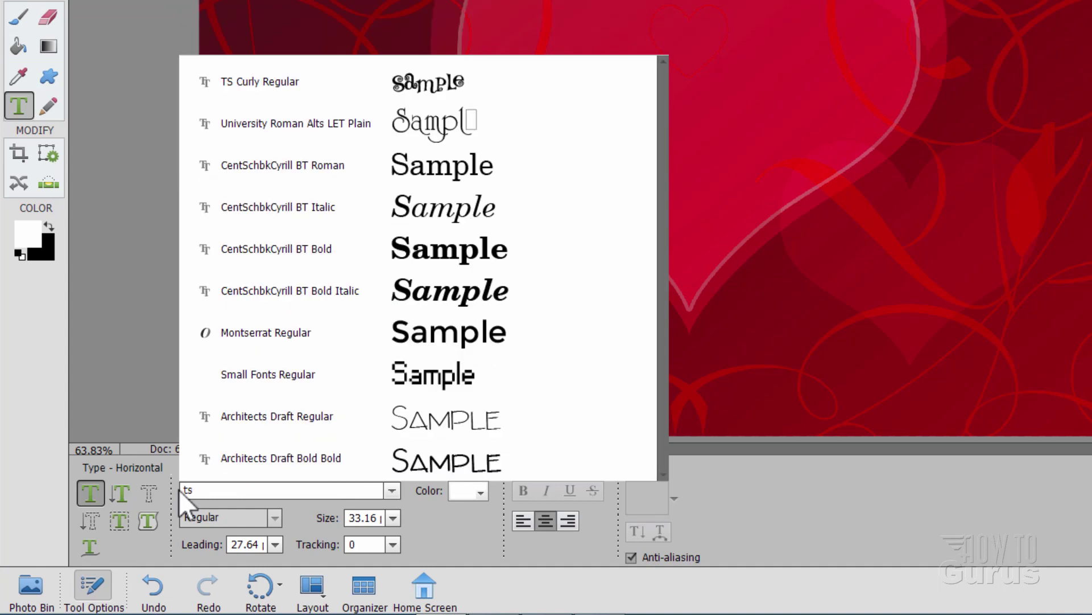
{"action": "type", "text": " curl"}
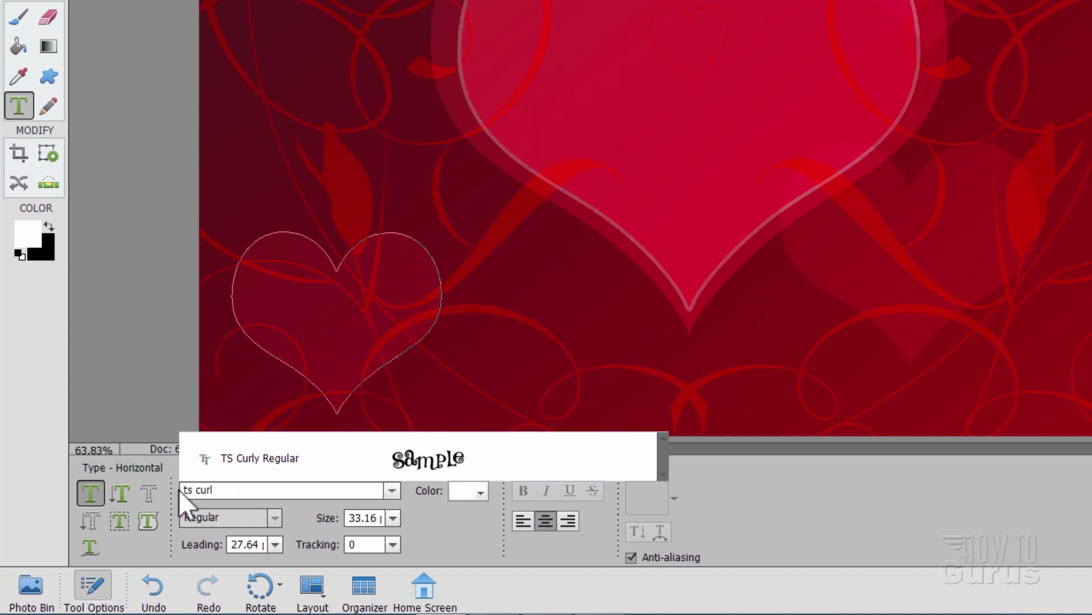
{"action": "left_click", "coordinate": [256, 452]}
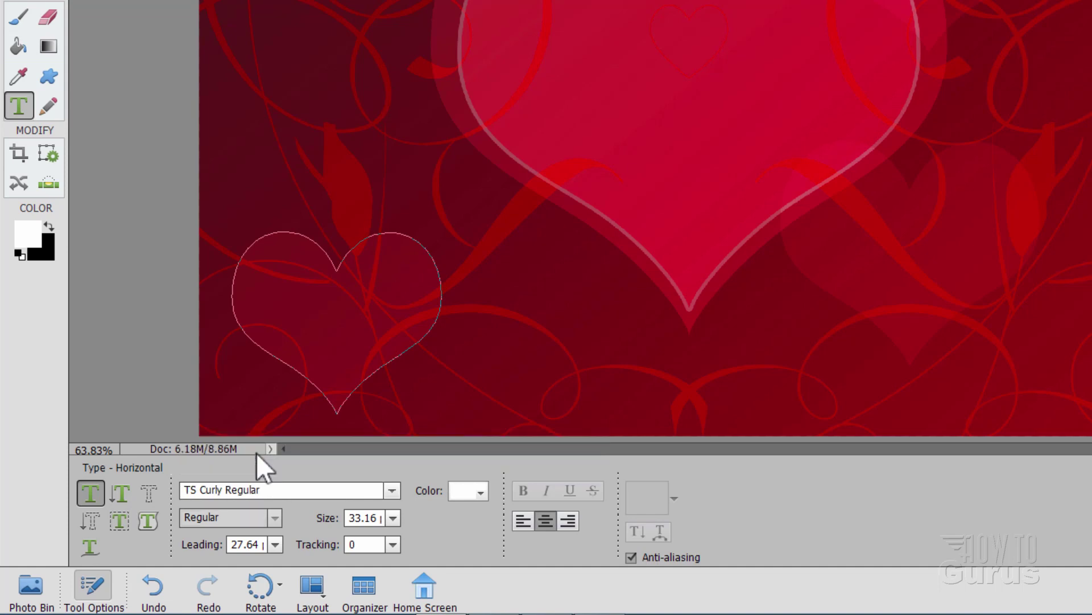
{"action": "left_click", "coordinate": [394, 518]}
{"action": "left_click", "coordinate": [376, 503]}
{"action": "left_click", "coordinate": [276, 544]}
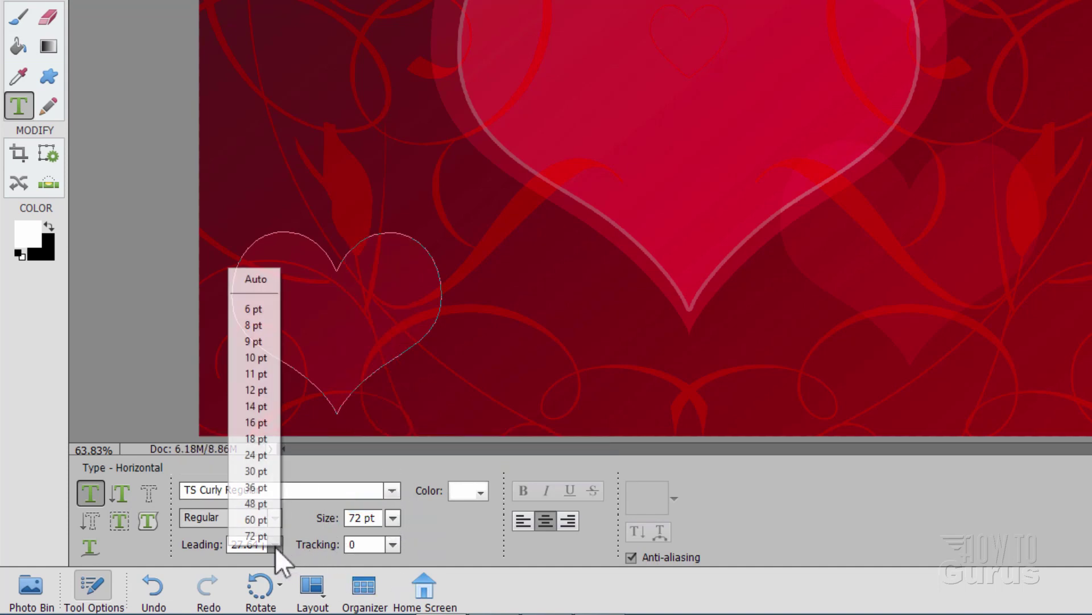
{"action": "left_click", "coordinate": [251, 518]}
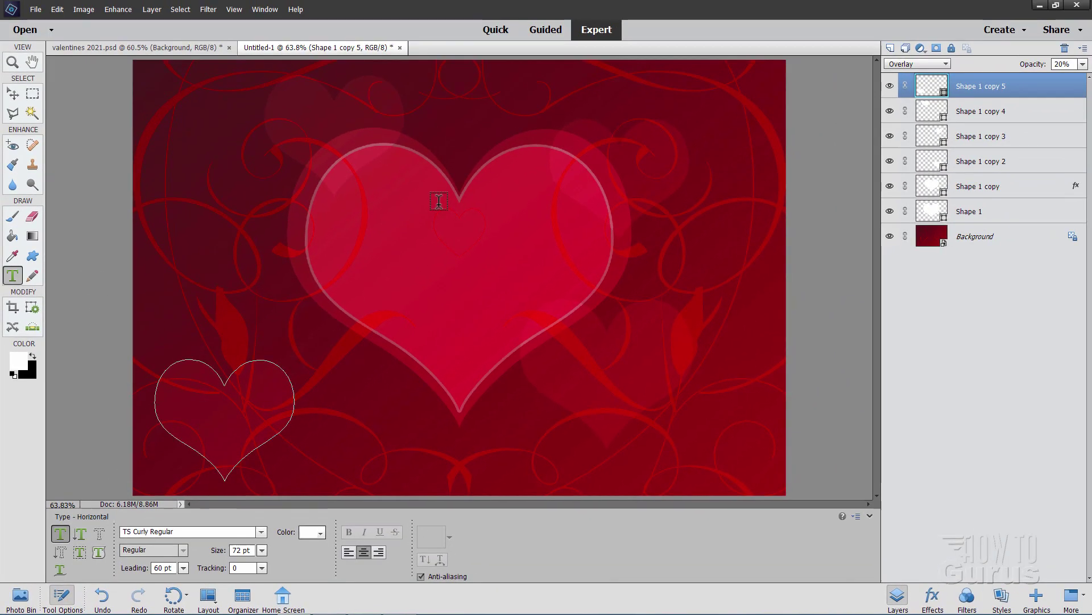
Type 'happy', 'Valentine's', 'Day!' on three lines over the heart, commit, and nudge it right.
{"action": "left_click", "coordinate": [439, 200]}
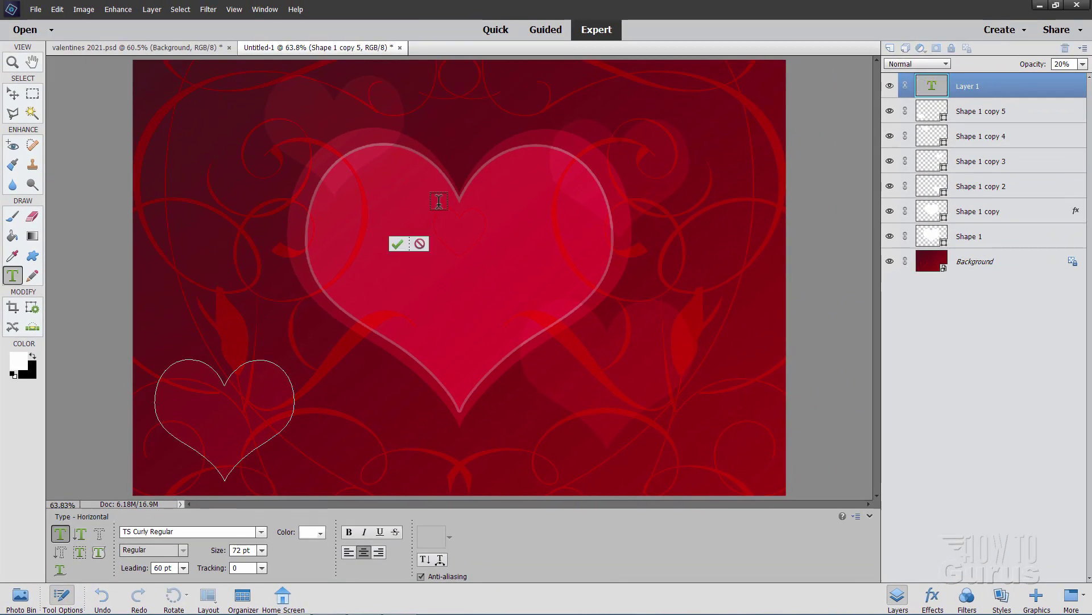
{"action": "type", "text": "happy"}
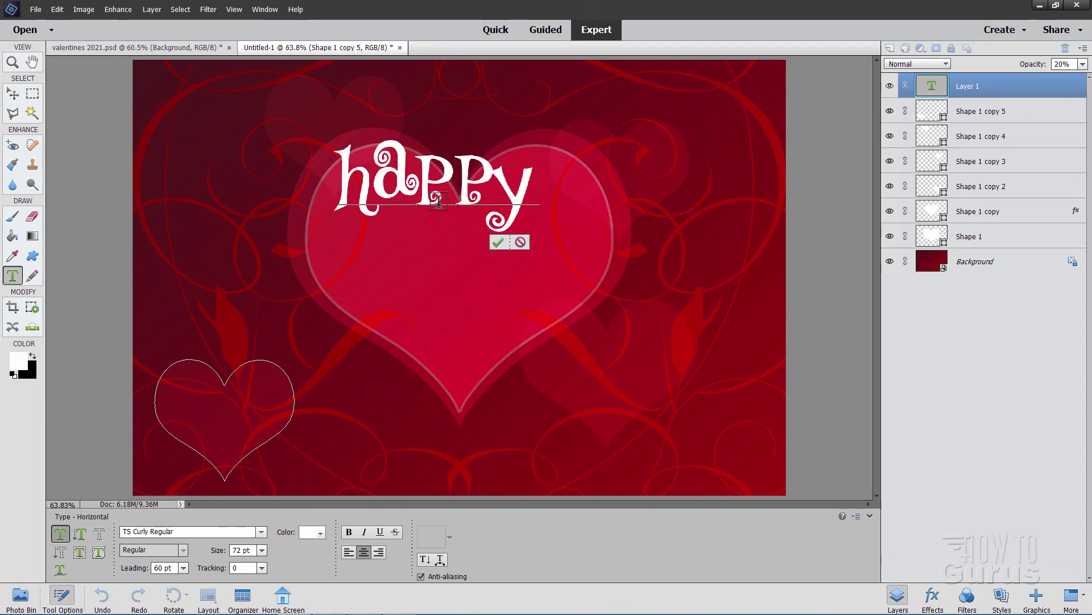
{"action": "key", "text": "Return"}
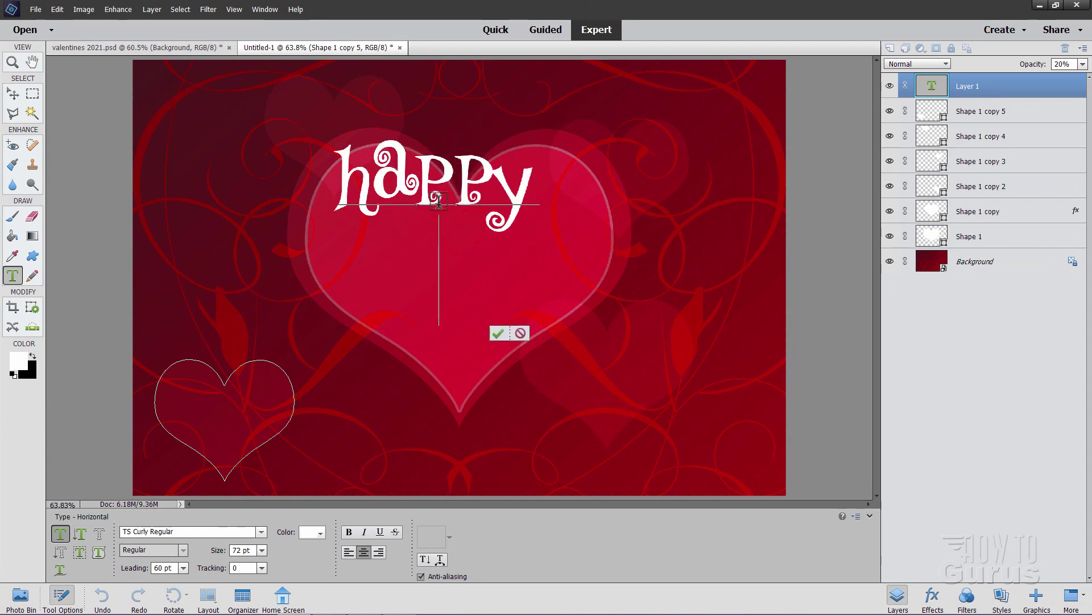
{"action": "type", "text": "Valentine's"}
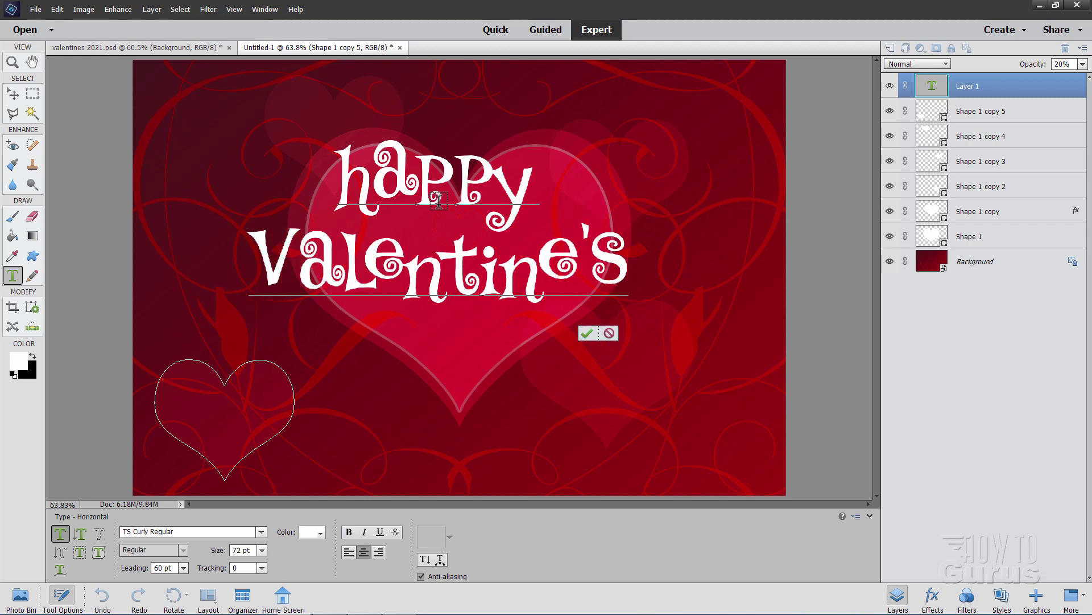
{"action": "key", "text": "Return"}
{"action": "type", "text": "Day"}
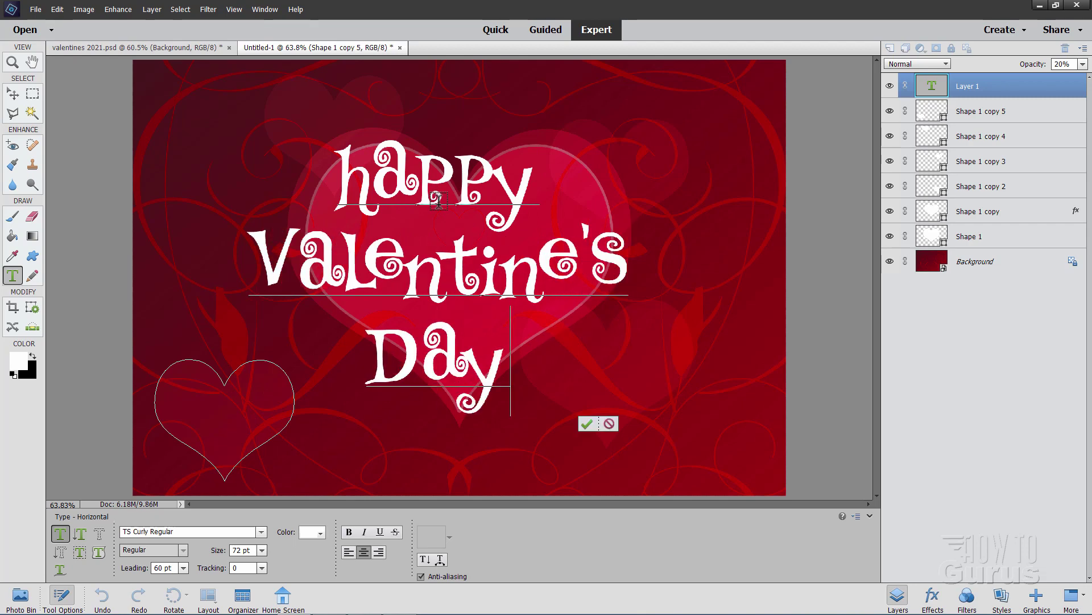
{"action": "type", "text": "!"}
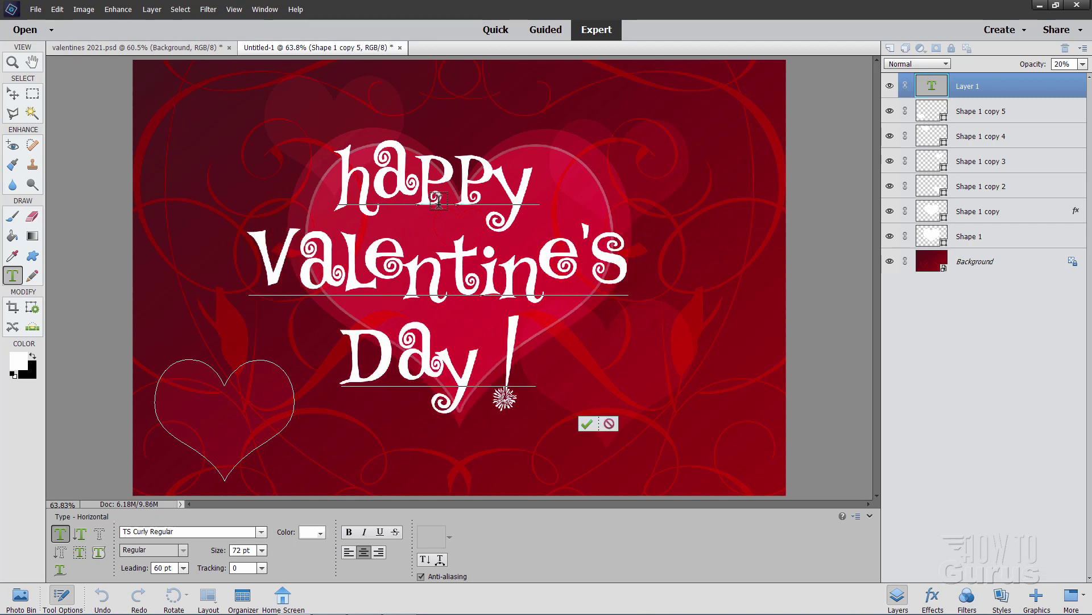
{"action": "left_click", "coordinate": [587, 424]}
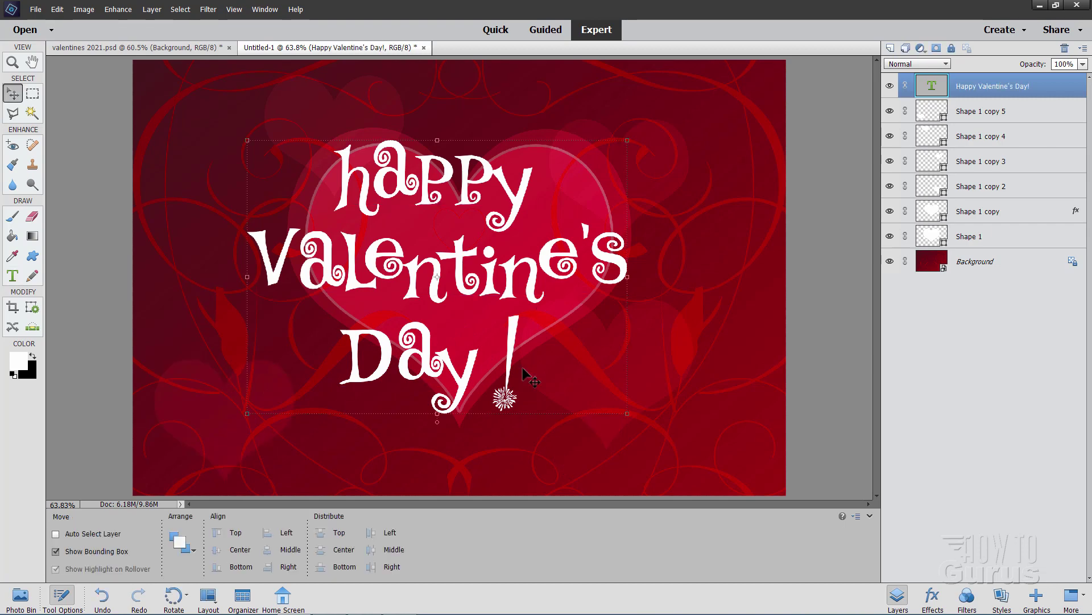
{"action": "left_click_drag", "start_coordinate": [491, 288], "coordinate": [514, 285]}
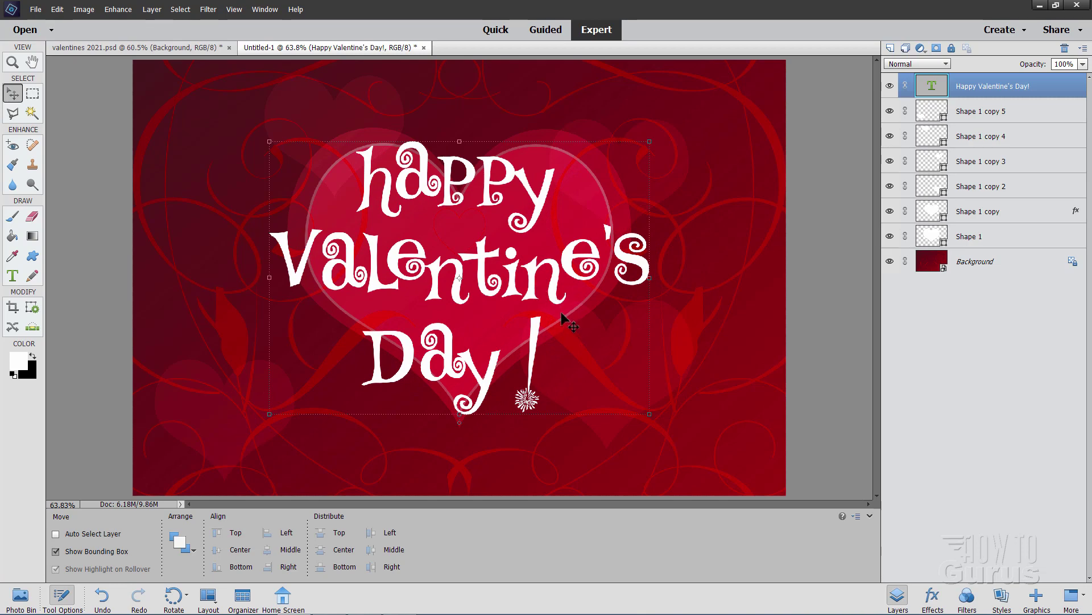
Rotate the greeting text to a -20° angle using Free Transform and commit it.
{"action": "key", "text": "ctrl+t"}
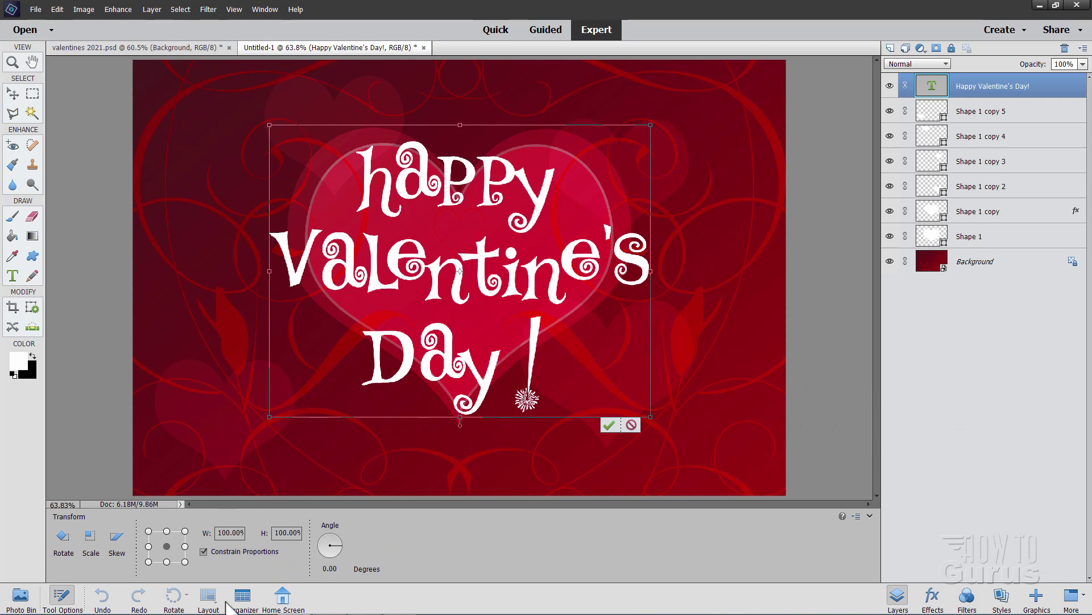
{"action": "left_click", "coordinate": [340, 566]}
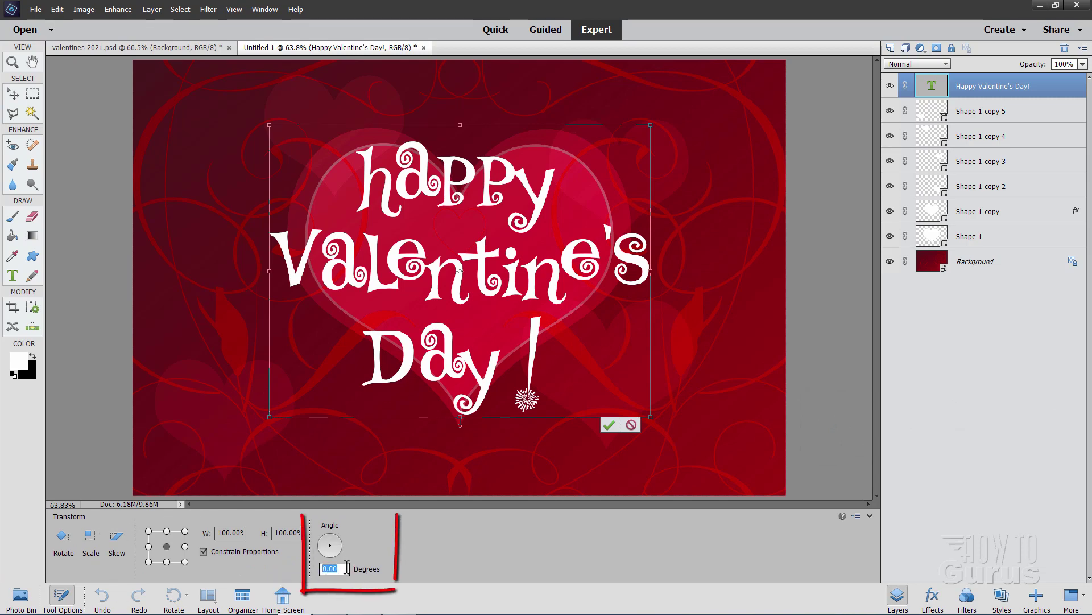
{"action": "key", "text": "BackSpace"}
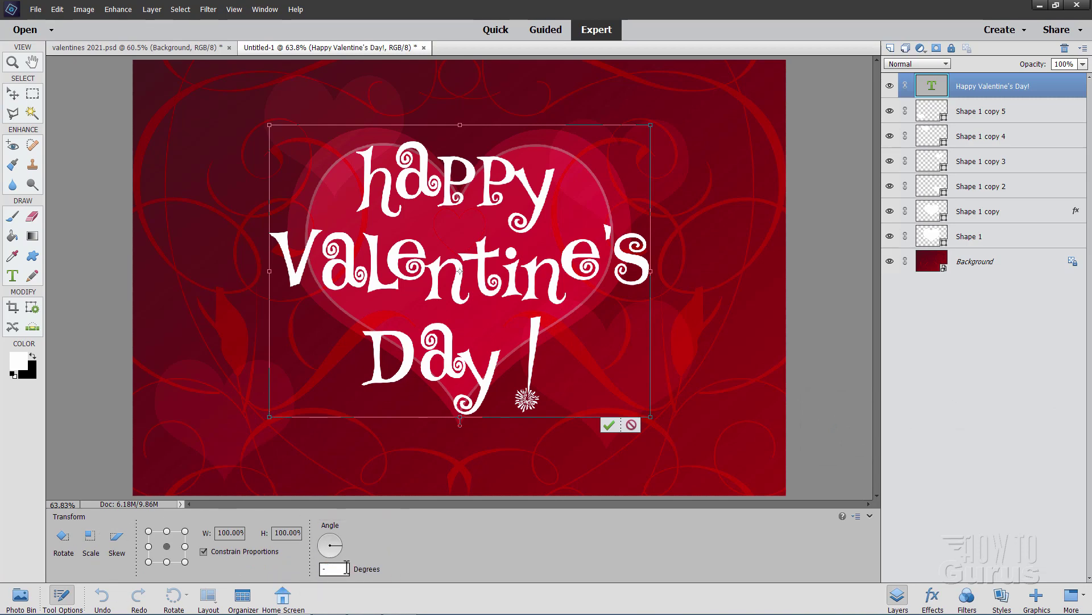
{"action": "type", "text": "-20"}
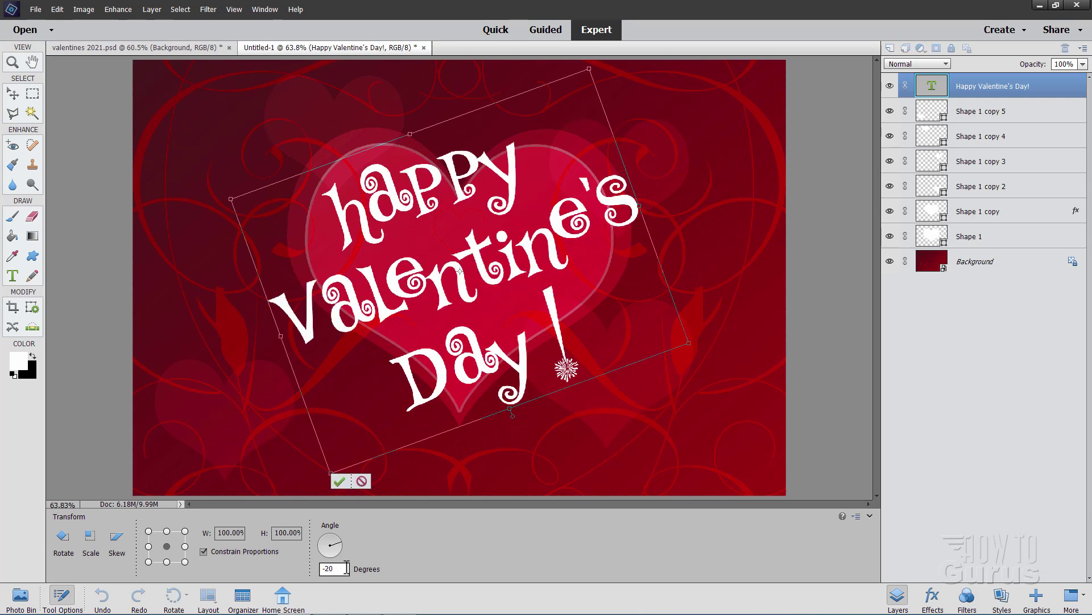
{"action": "left_click", "coordinate": [339, 481]}
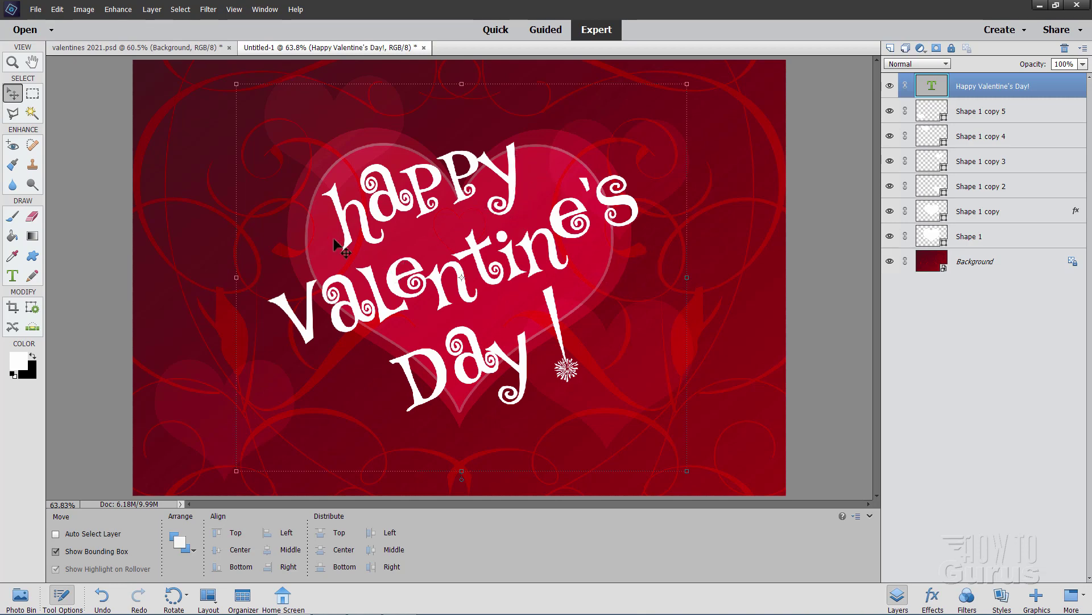
Add a drop shadow to the text with 135° lighting, 100% opacity and 10 px distance.
{"action": "left_click", "coordinate": [158, 10]}
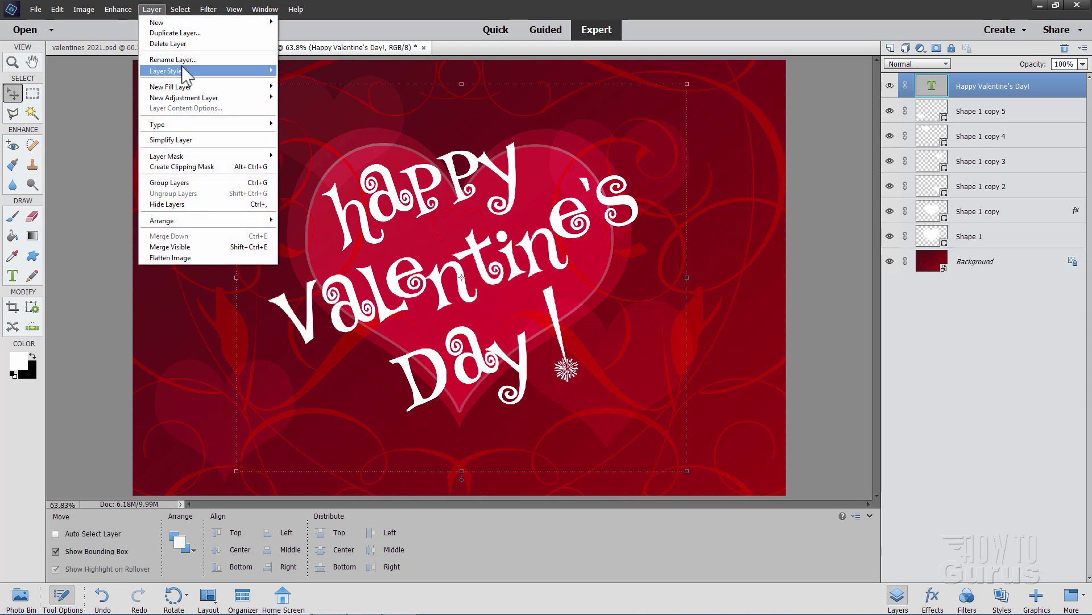
{"action": "mouse_move", "coordinate": [182, 70]}
{"action": "left_click", "coordinate": [302, 70]}
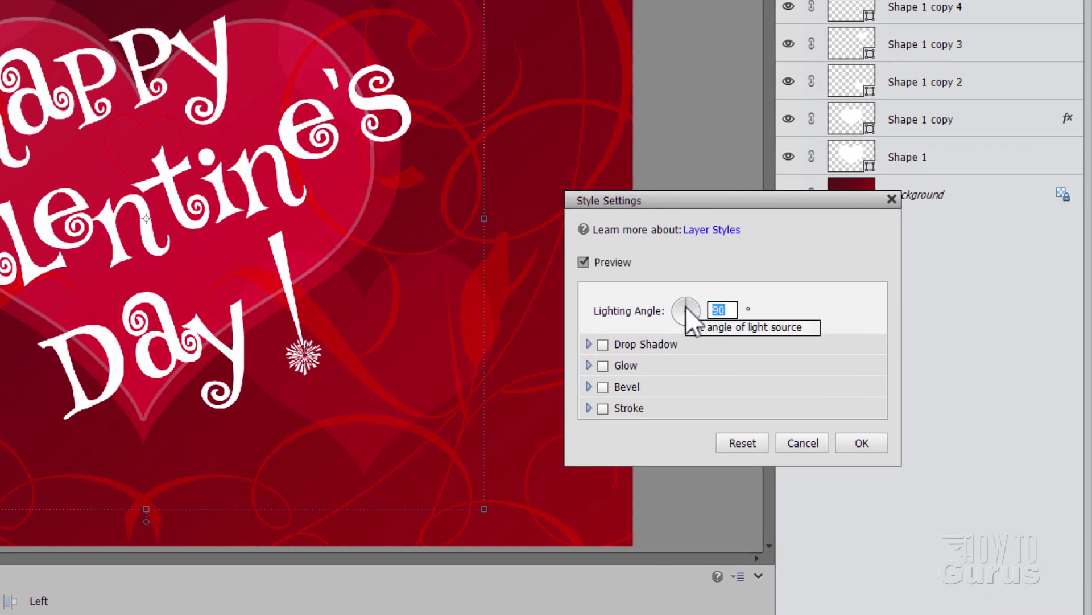
{"action": "type", "text": "135"}
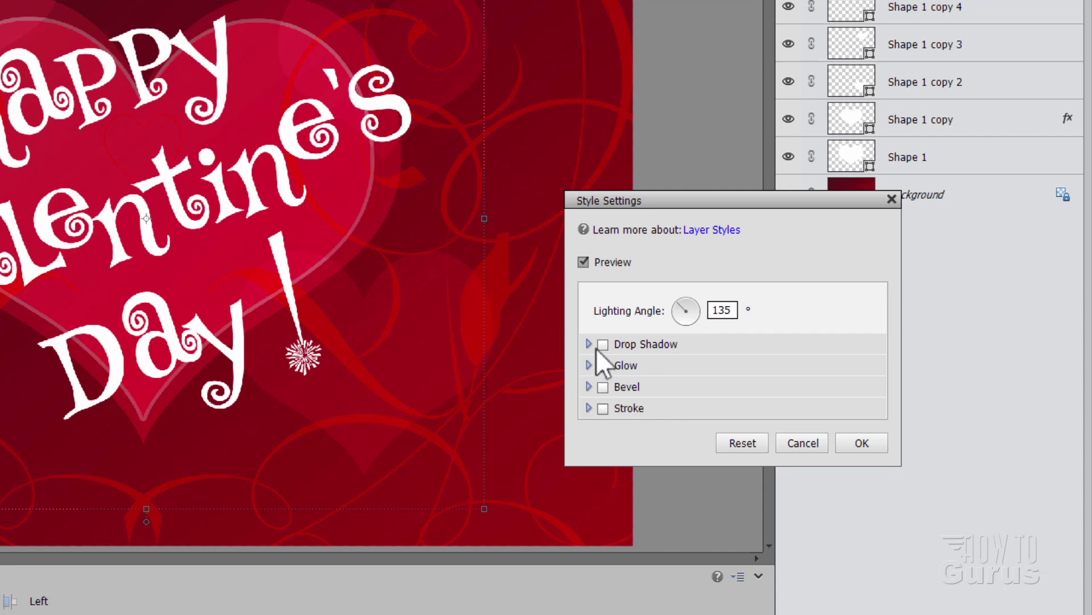
{"action": "left_click", "coordinate": [602, 345]}
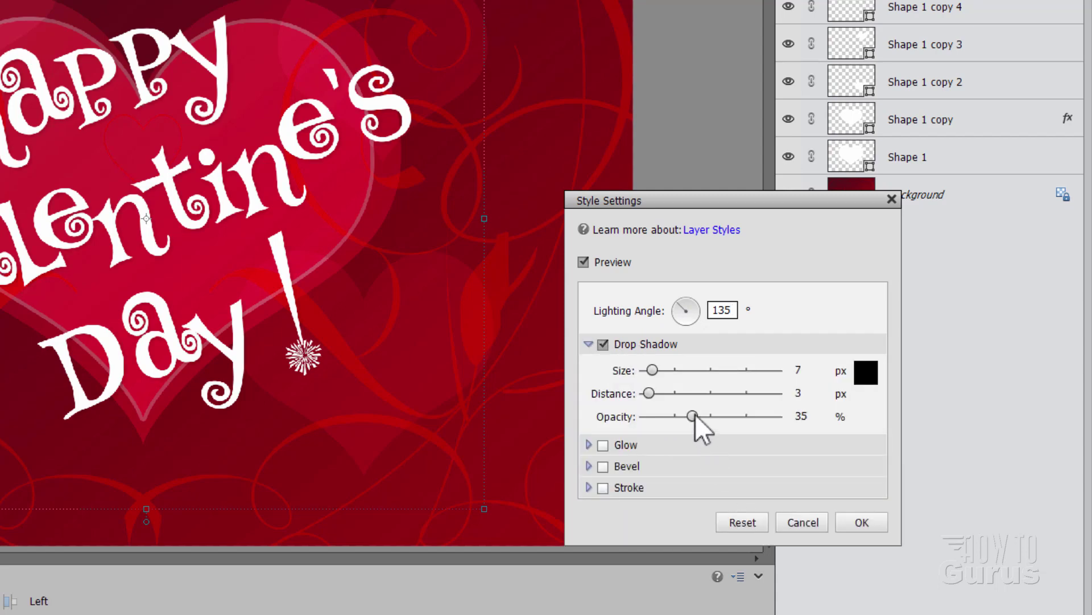
{"action": "left_click_drag", "start_coordinate": [695, 416], "coordinate": [833, 414]}
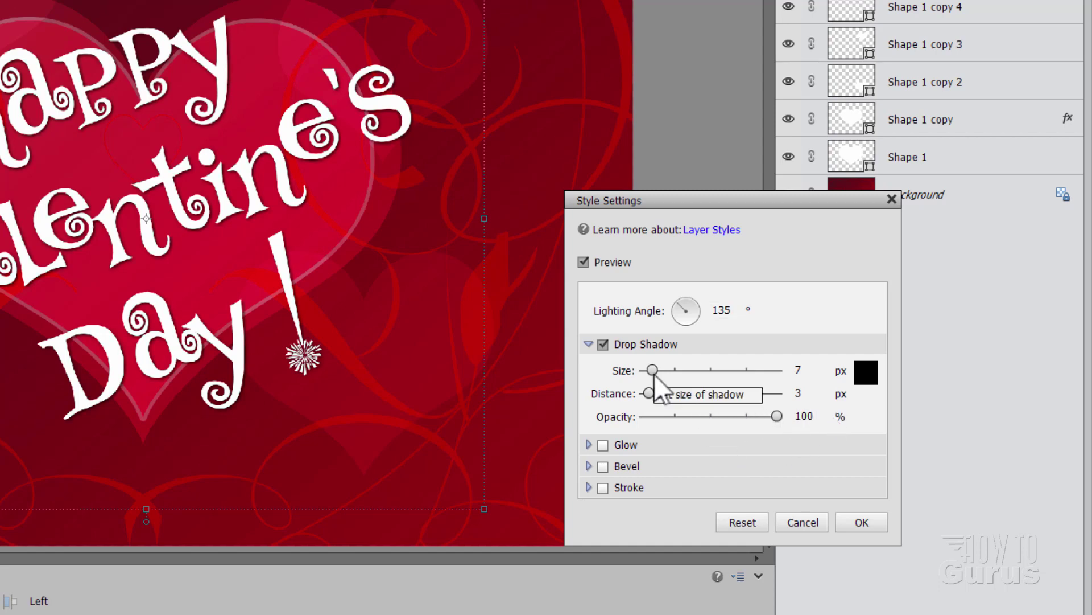
{"action": "left_click_drag", "start_coordinate": [649, 393], "coordinate": [656, 391]}
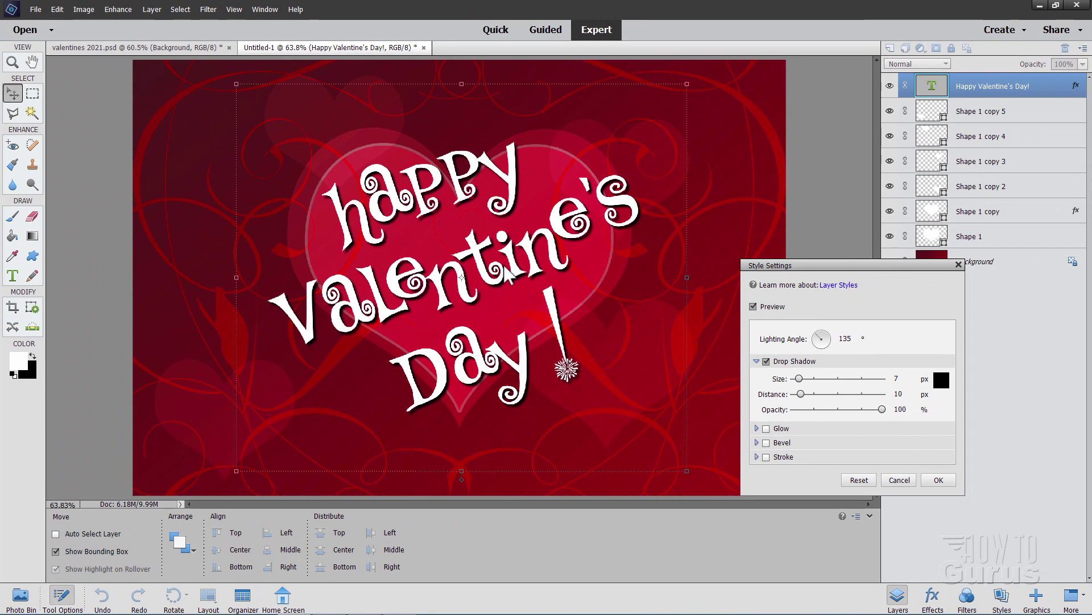
{"action": "left_click", "coordinate": [945, 479]}
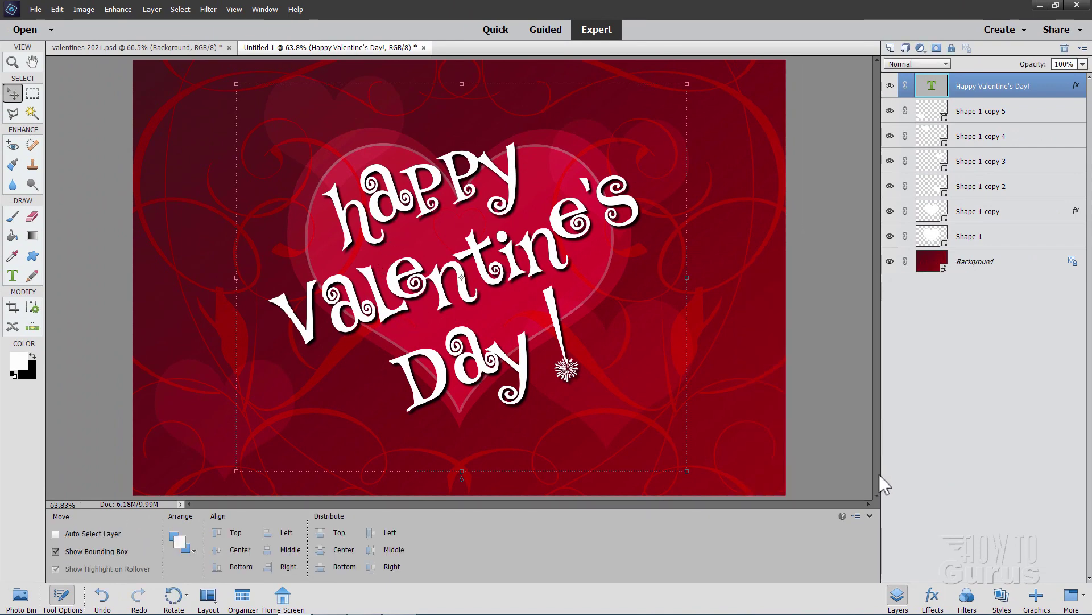
Select the Background layer so the tilted greeting appears without its bounding box.
{"action": "left_click", "coordinate": [1024, 266]}
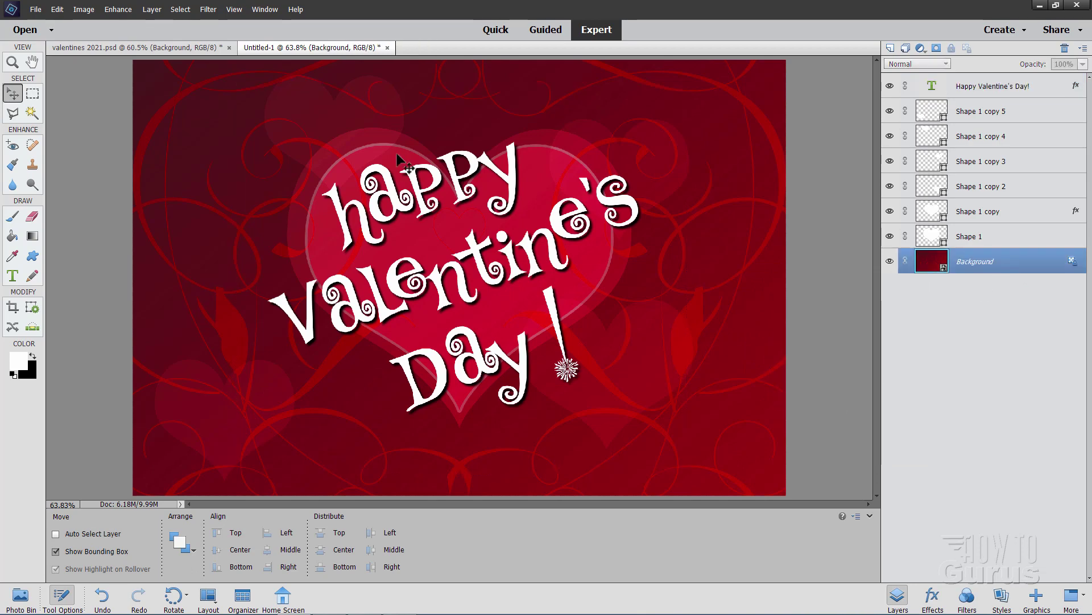